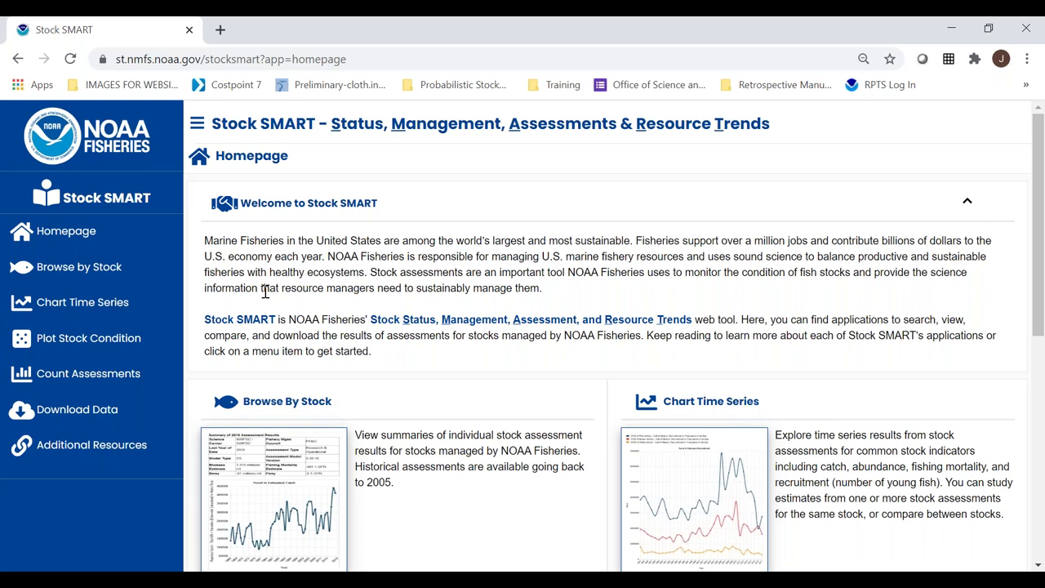
Read through the homepage descriptions and open the Browse by Stock application.
{"action": "scroll", "coordinate": [265, 292], "scroll_direction": "down", "scroll_amount": 7}
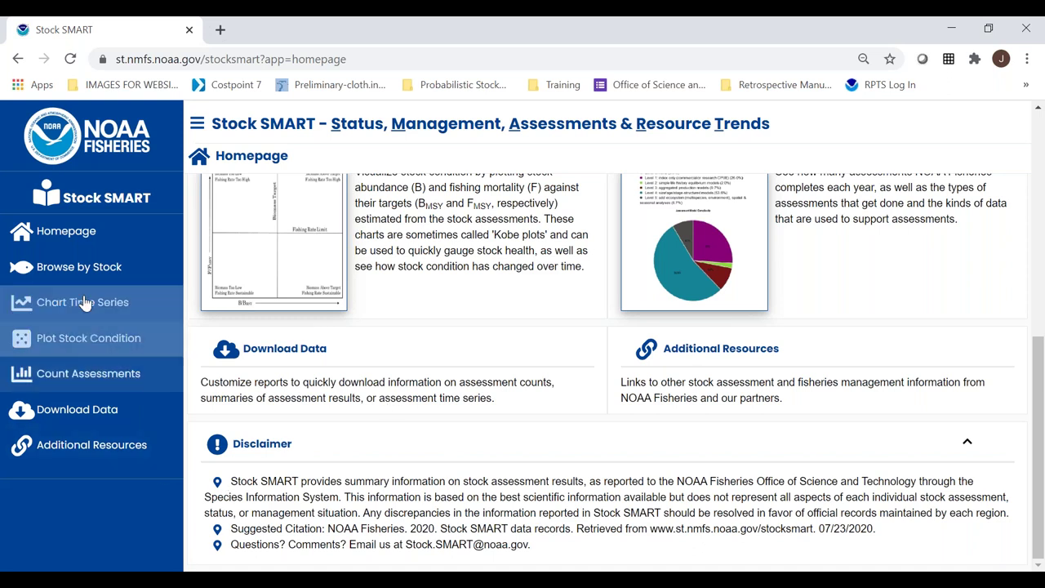
{"action": "left_click", "coordinate": [95, 272]}
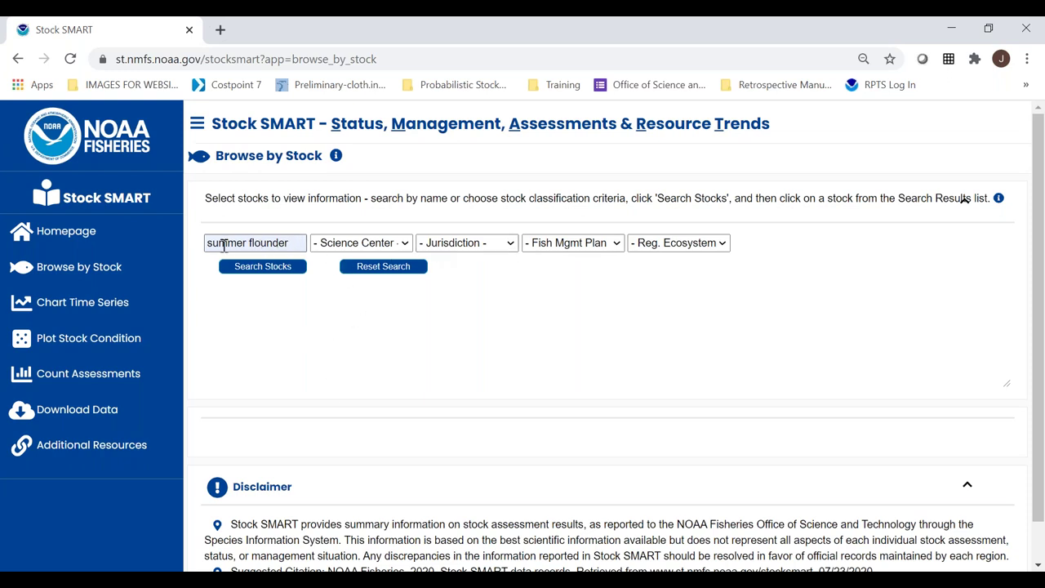
Review the Science Center, Jurisdiction and Fish Mgmt Plan filter choices without setting any, and search the stocks for "summer flounder".
{"action": "left_click", "coordinate": [353, 251]}
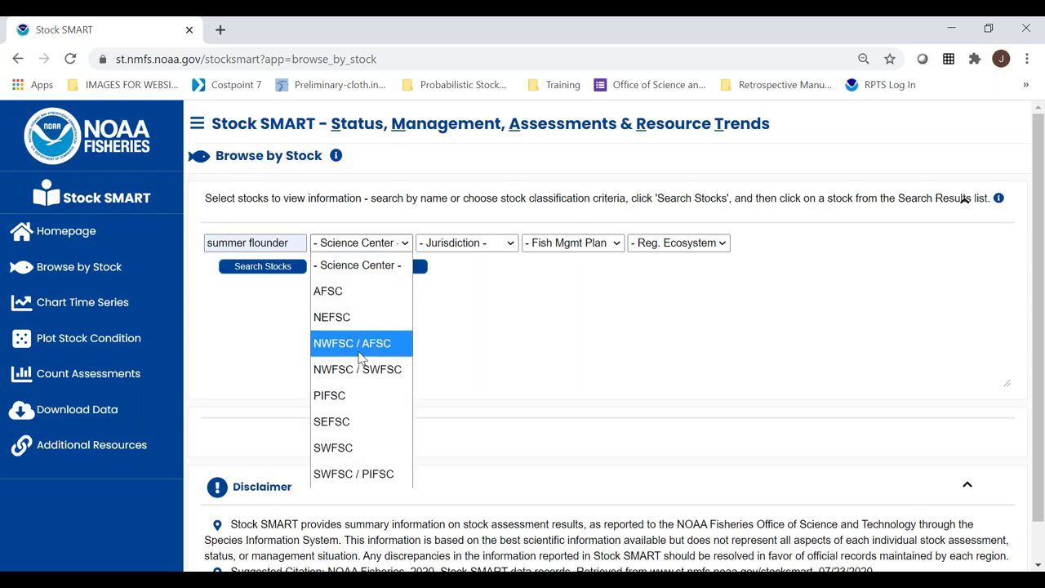
{"action": "left_click", "coordinate": [382, 264]}
{"action": "left_click", "coordinate": [468, 255]}
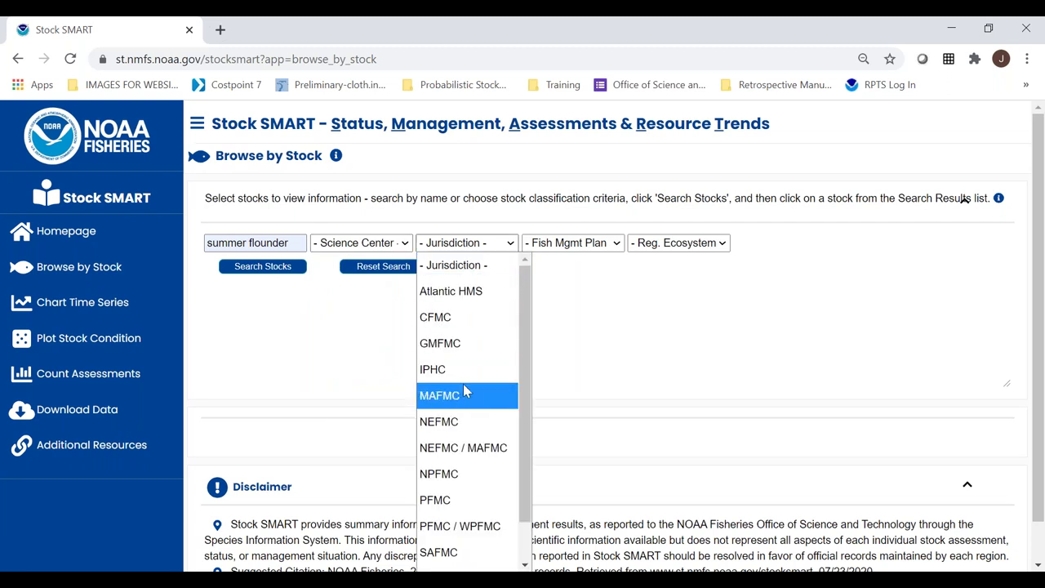
{"action": "left_click", "coordinate": [560, 247]}
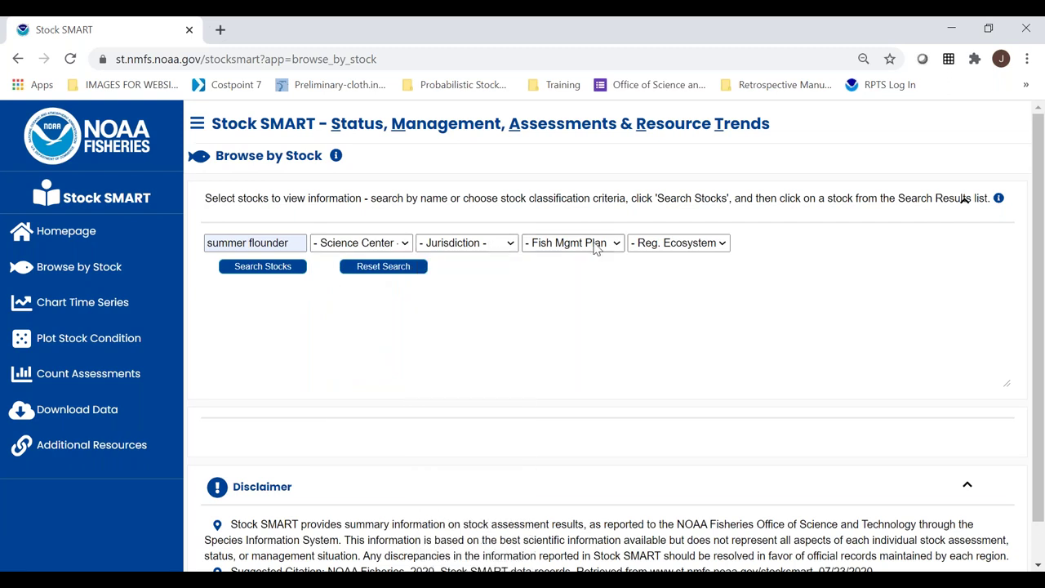
{"action": "left_click", "coordinate": [596, 249]}
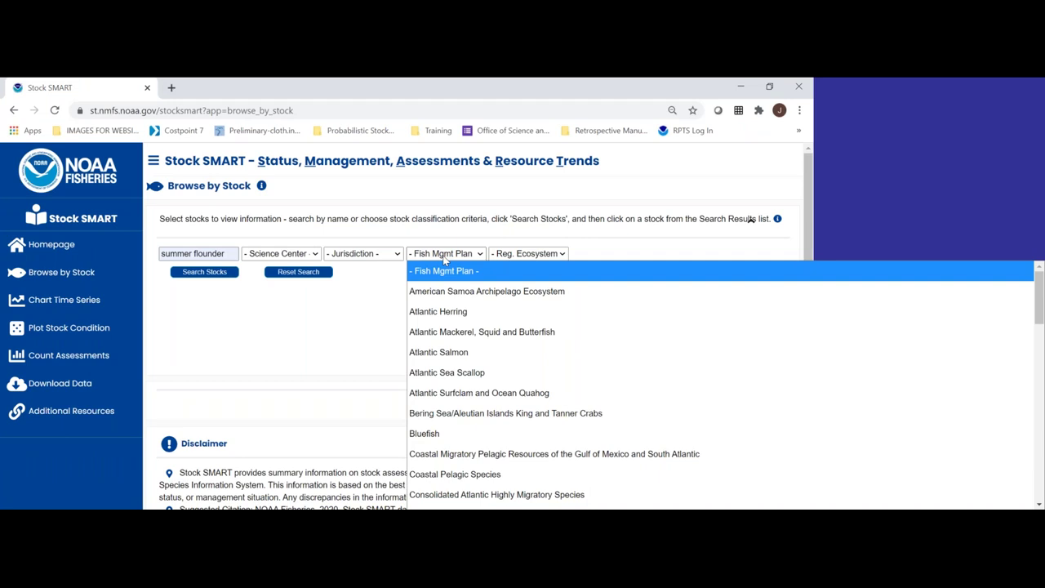
{"action": "left_click", "coordinate": [547, 269]}
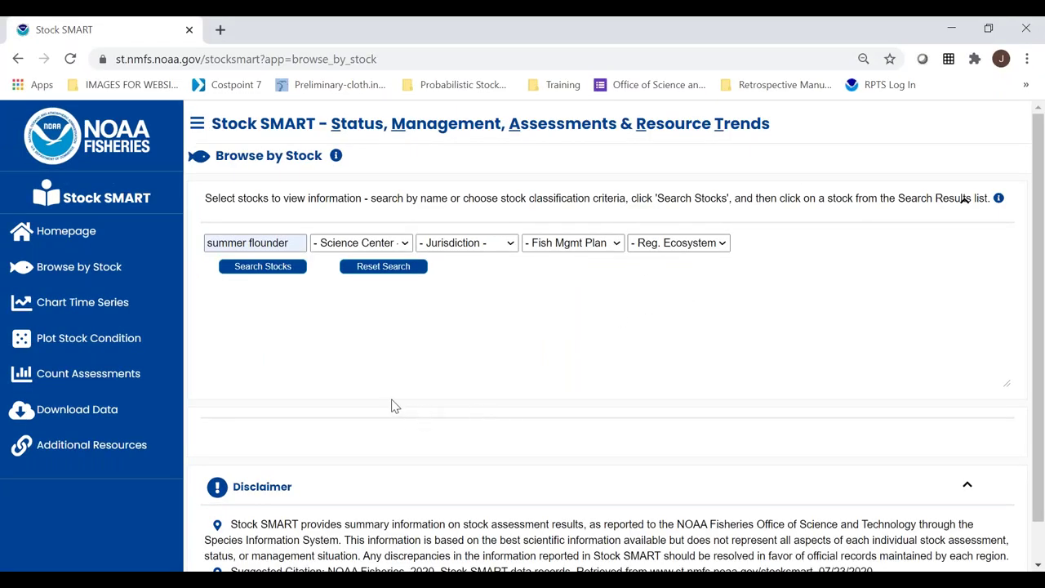
{"action": "left_click", "coordinate": [262, 267]}
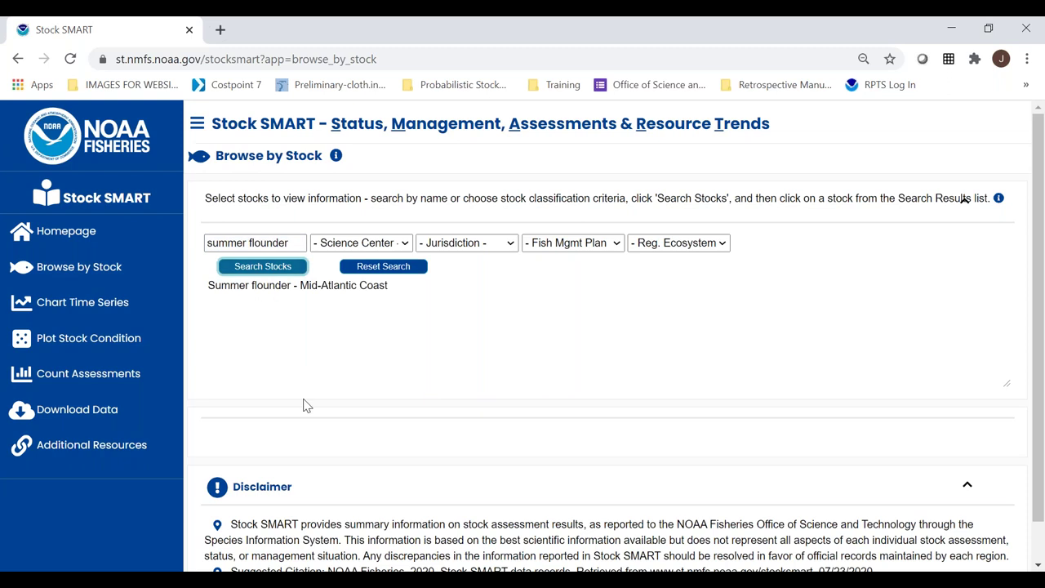
Replace the stock search text with "fluke" and run the search.
{"action": "left_click_drag", "start_coordinate": [300, 242], "coordinate": [166, 242]}
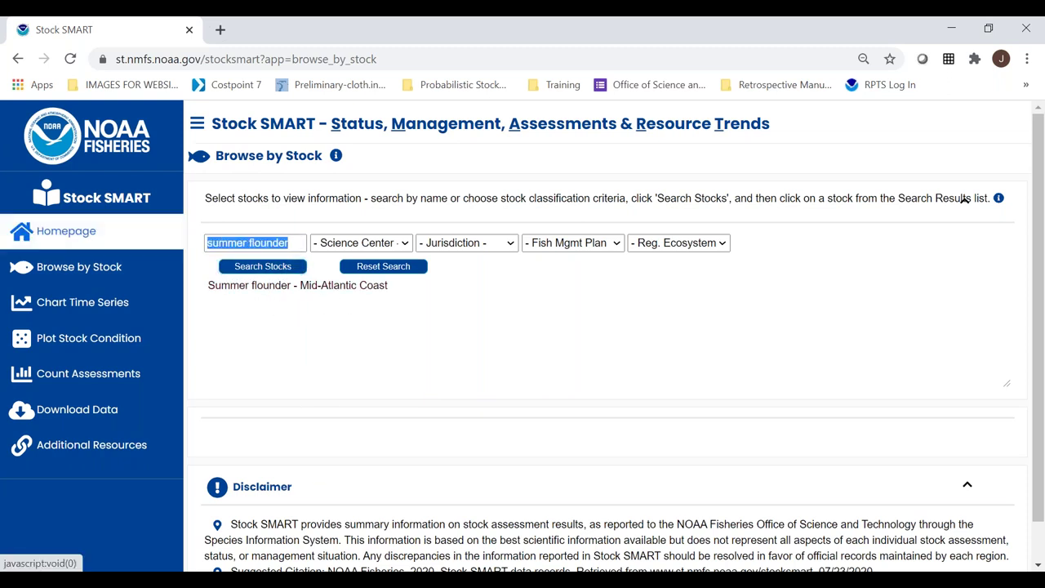
{"action": "type", "text": "fluke"}
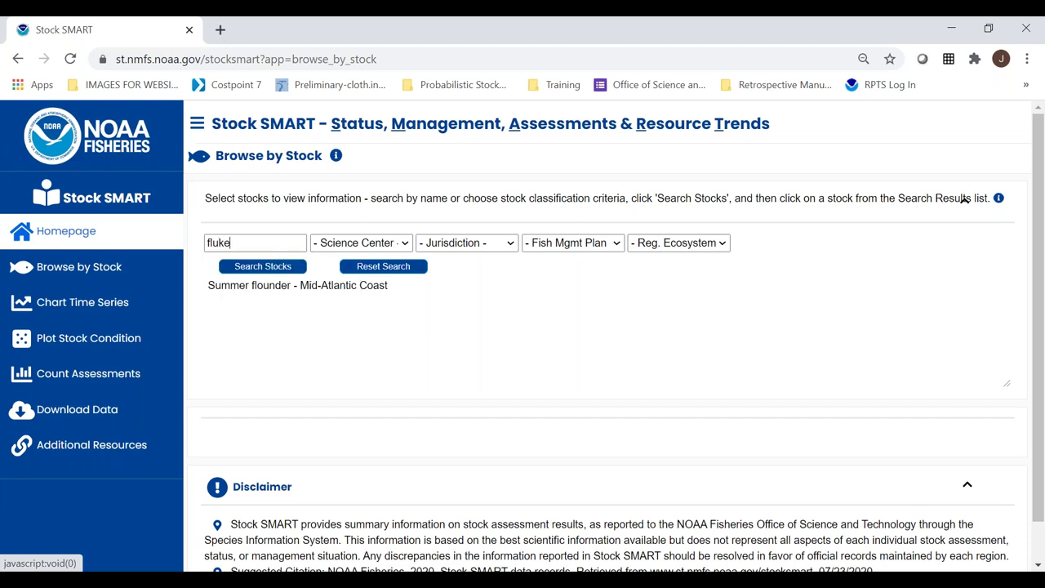
{"action": "left_click", "coordinate": [227, 270]}
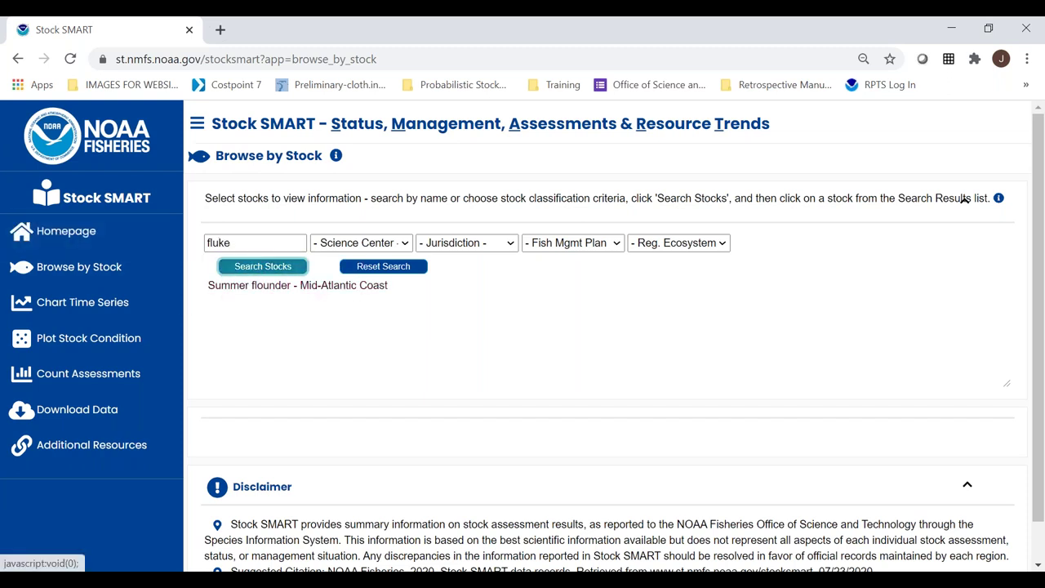
Search the stocks for "dentatus" and open the Summer flounder - Mid-Atlantic Coast stock.
{"action": "left_click_drag", "start_coordinate": [261, 246], "coordinate": [204, 246]}
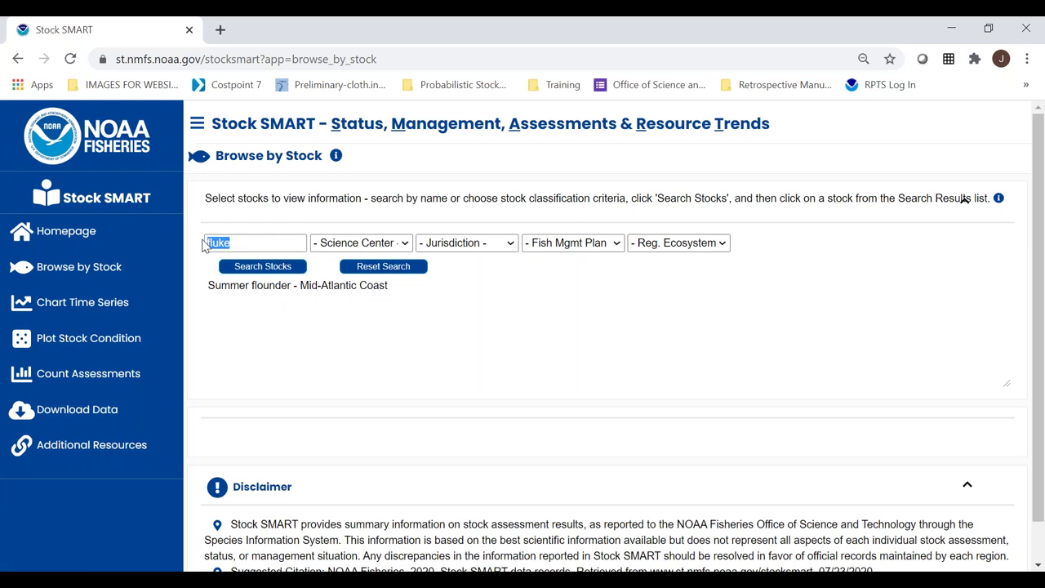
{"action": "type", "text": "dentatus"}
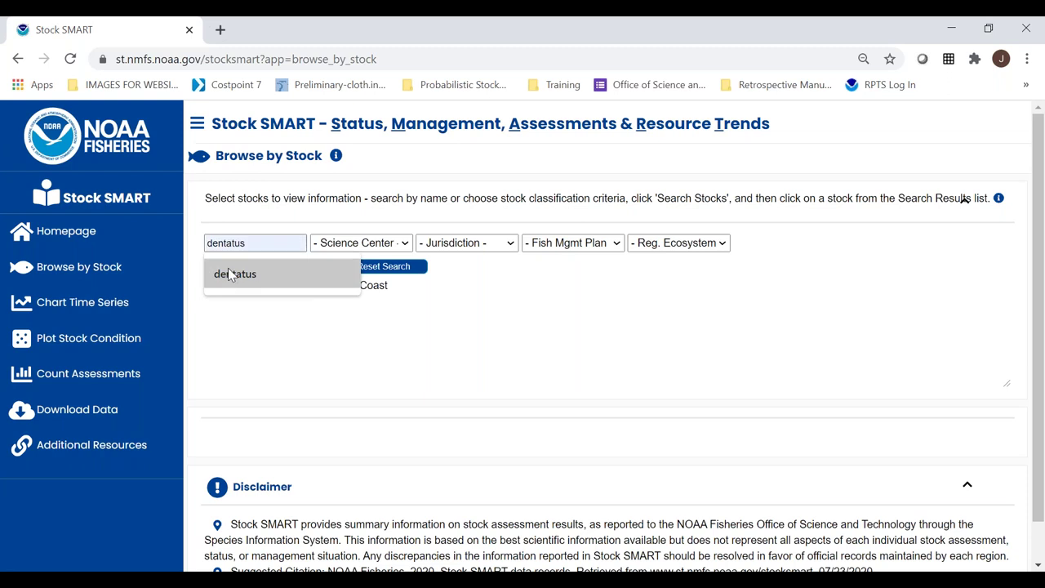
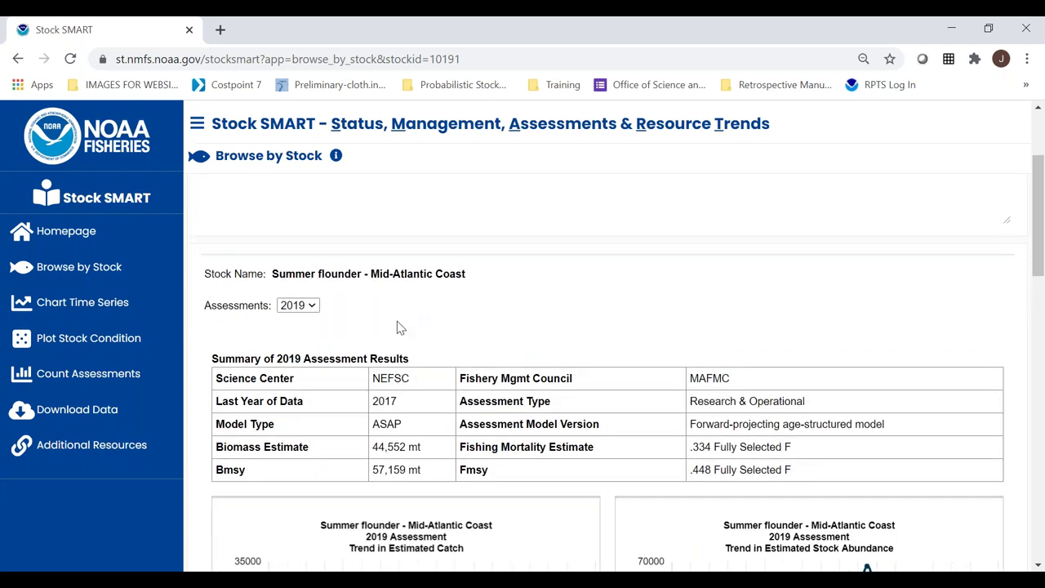
Examine the 2019 assessment summary table and the estimated catch and stock abundance trend charts.
{"action": "scroll", "coordinate": [397, 321], "scroll_direction": "down", "scroll_amount": 1}
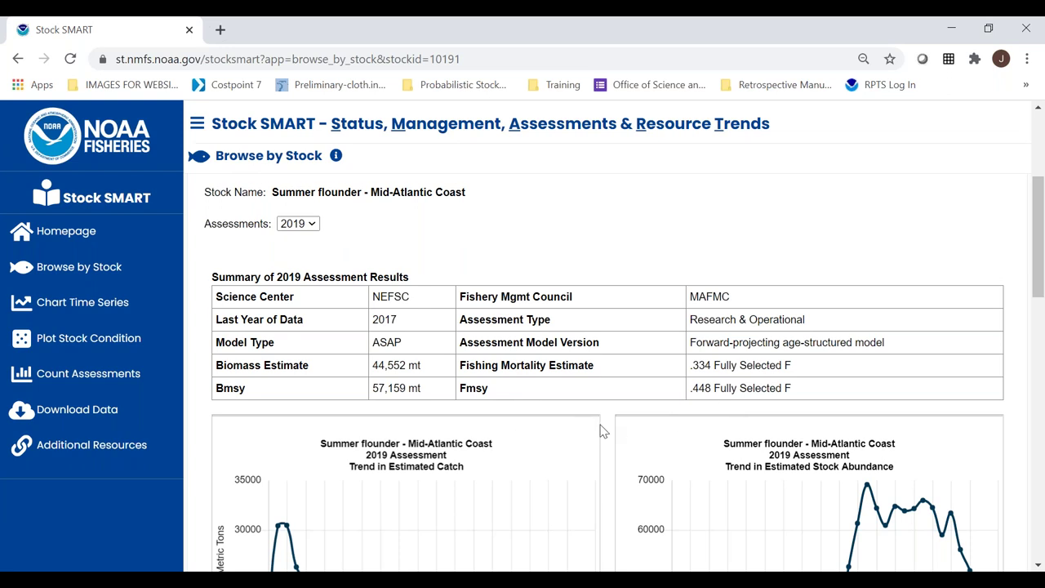
{"action": "scroll", "coordinate": [602, 433], "scroll_direction": "down", "scroll_amount": 1}
{"action": "scroll", "coordinate": [602, 432], "scroll_direction": "down", "scroll_amount": 1}
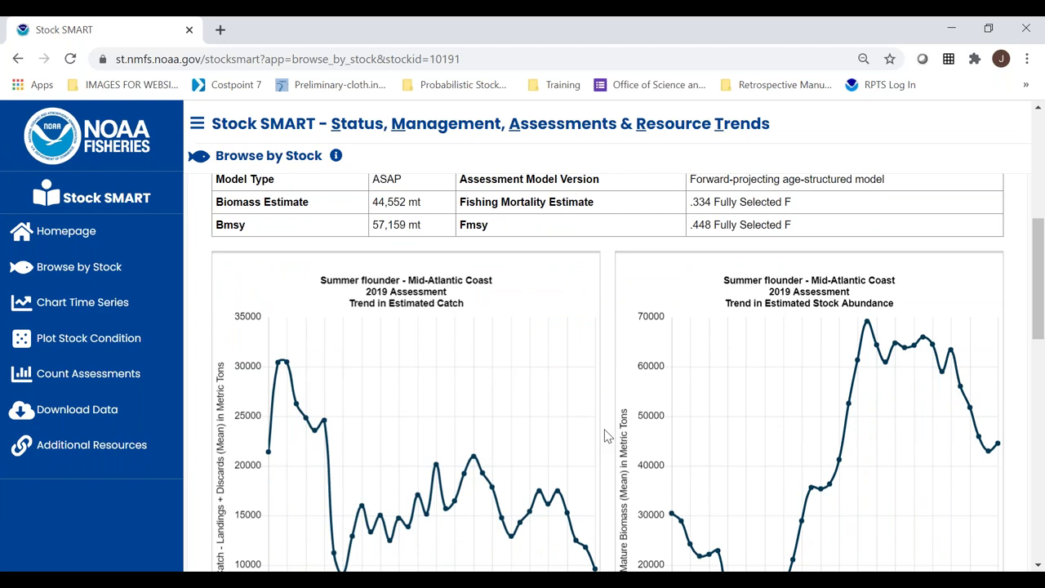
{"action": "scroll", "coordinate": [624, 419], "scroll_direction": "up", "scroll_amount": 2}
{"action": "scroll", "coordinate": [624, 420], "scroll_direction": "down", "scroll_amount": 3}
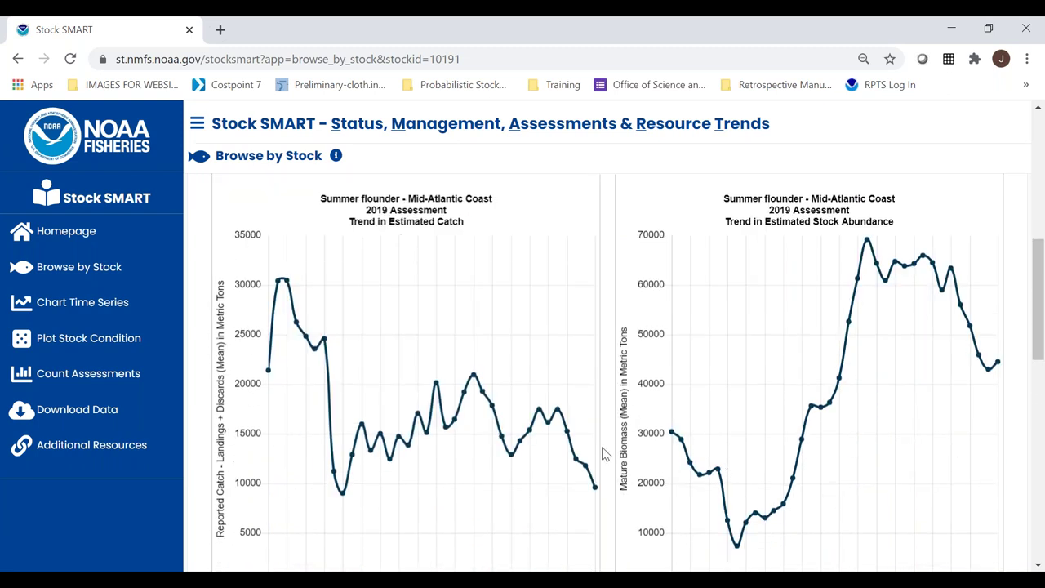
Examine the fishing mortality and recruitment trend charts, reading individual yearly values on the recruitment curve.
{"action": "scroll", "coordinate": [604, 454], "scroll_direction": "down", "scroll_amount": 5}
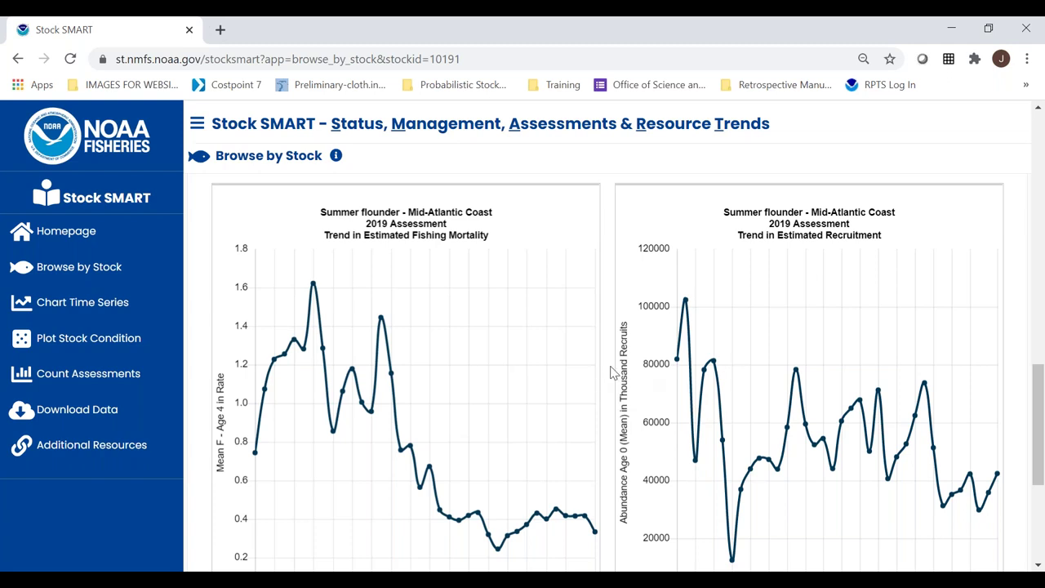
{"action": "mouse_move", "coordinate": [688, 306]}
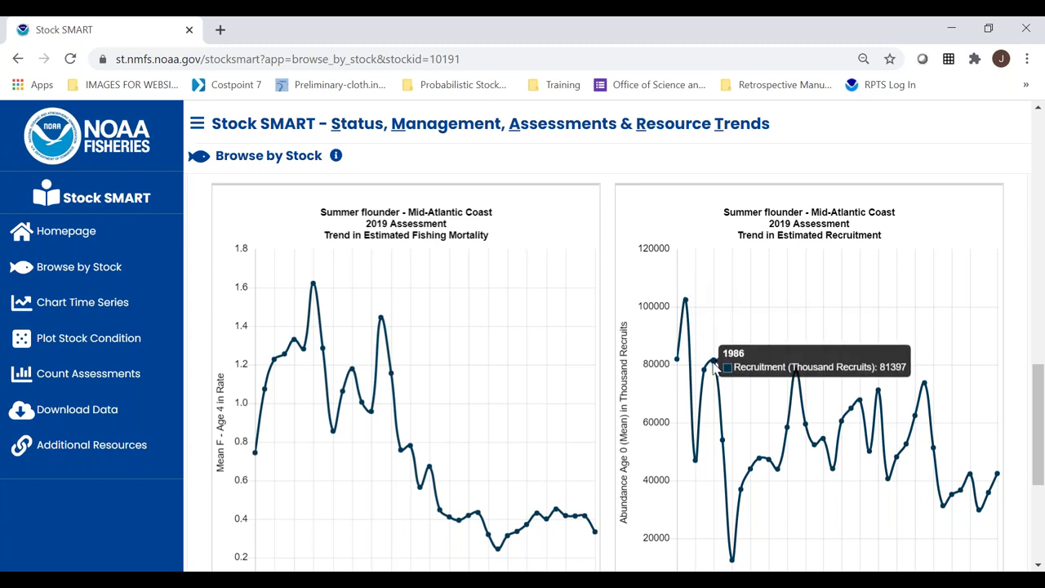
{"action": "mouse_move", "coordinate": [724, 443]}
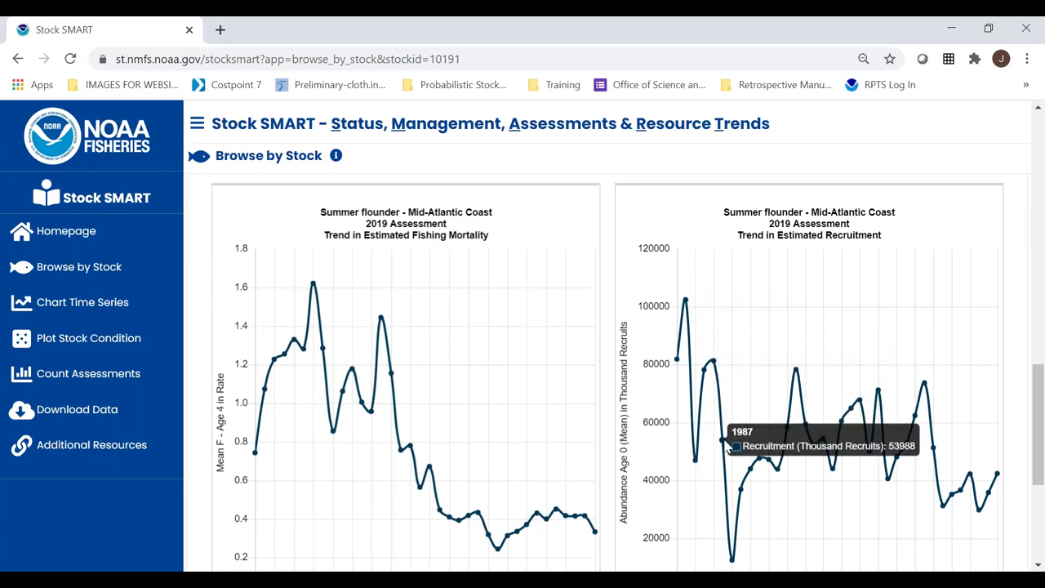
{"action": "mouse_move", "coordinate": [743, 492]}
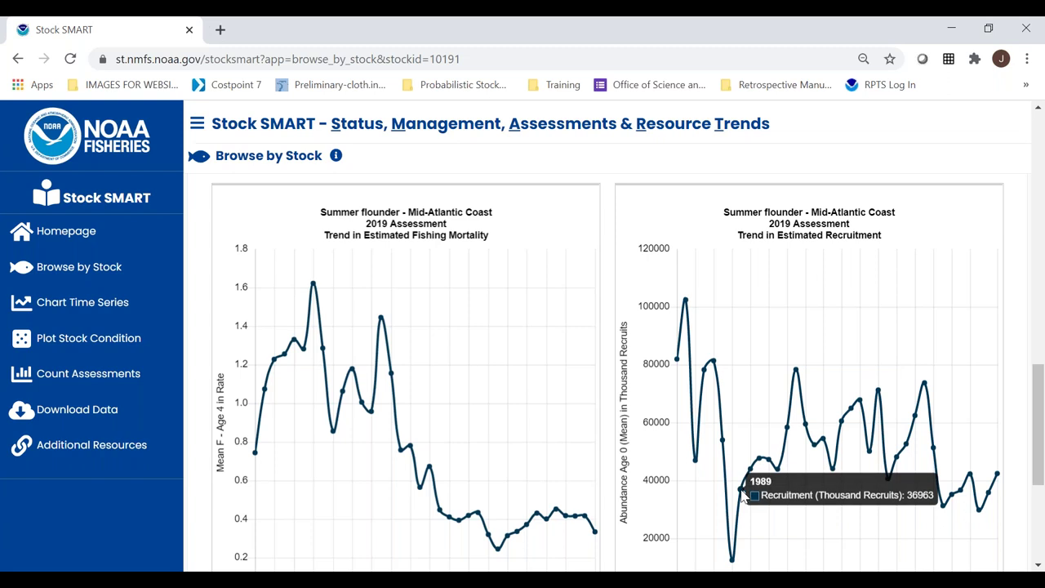
Switch the summer flounder assessment year to 2010, review its summary, and select the stock page's web address.
{"action": "scroll", "coordinate": [355, 259], "scroll_direction": "up", "scroll_amount": 4}
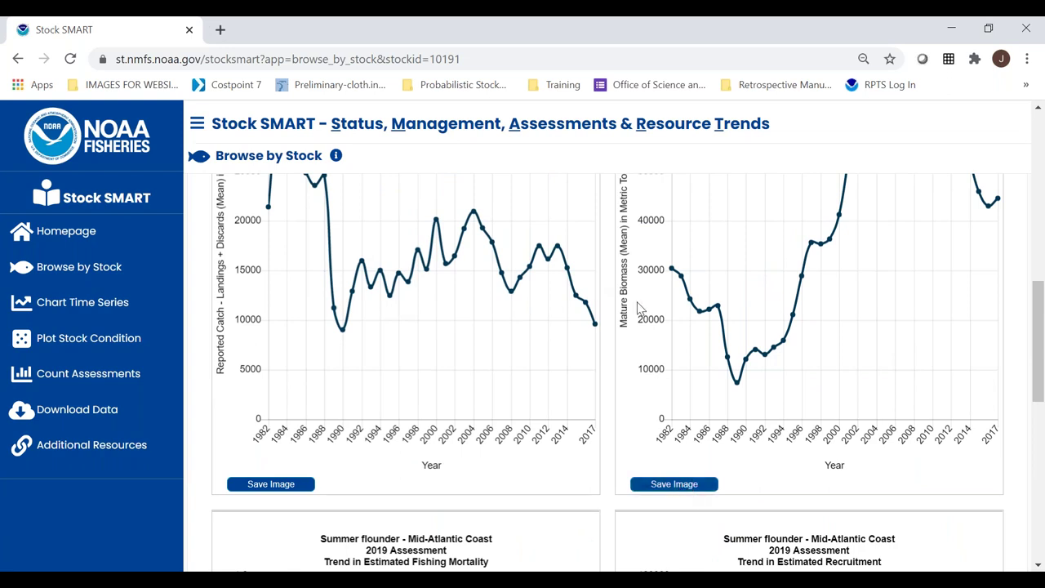
{"action": "scroll", "coordinate": [614, 305], "scroll_direction": "up", "scroll_amount": 4}
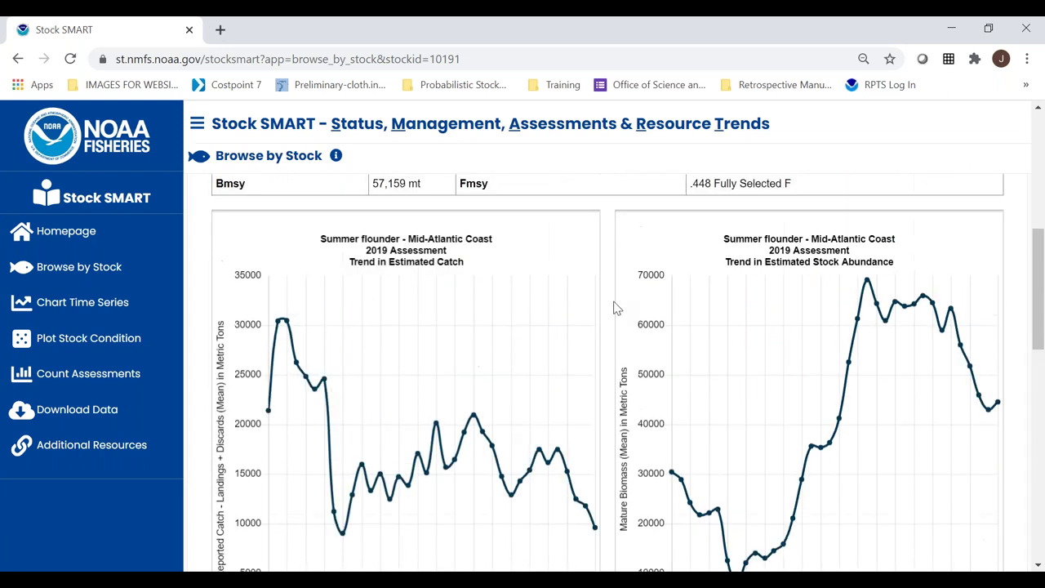
{"action": "scroll", "coordinate": [604, 367], "scroll_direction": "up", "scroll_amount": 3}
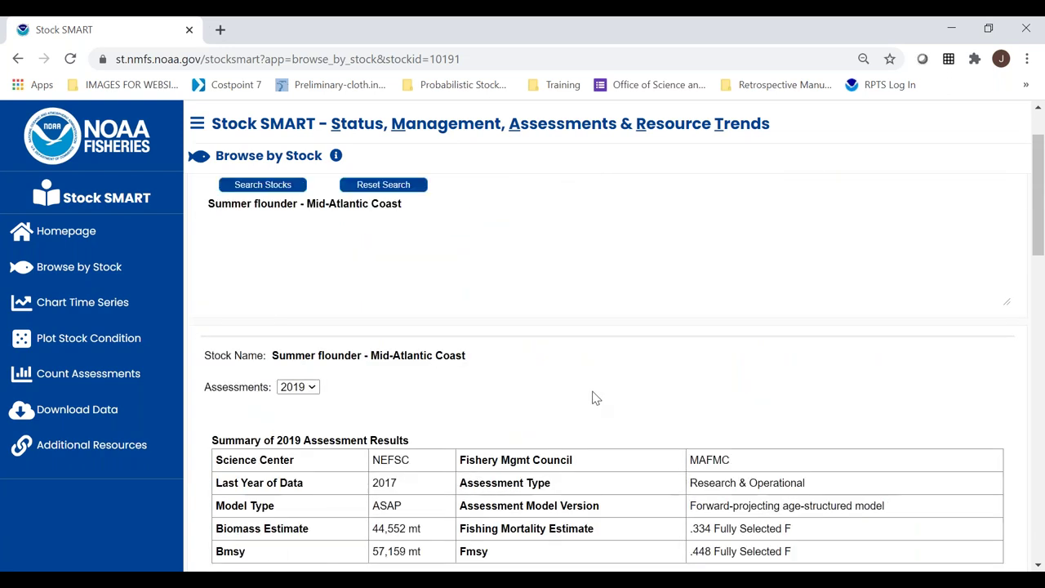
{"action": "left_click", "coordinate": [306, 390]}
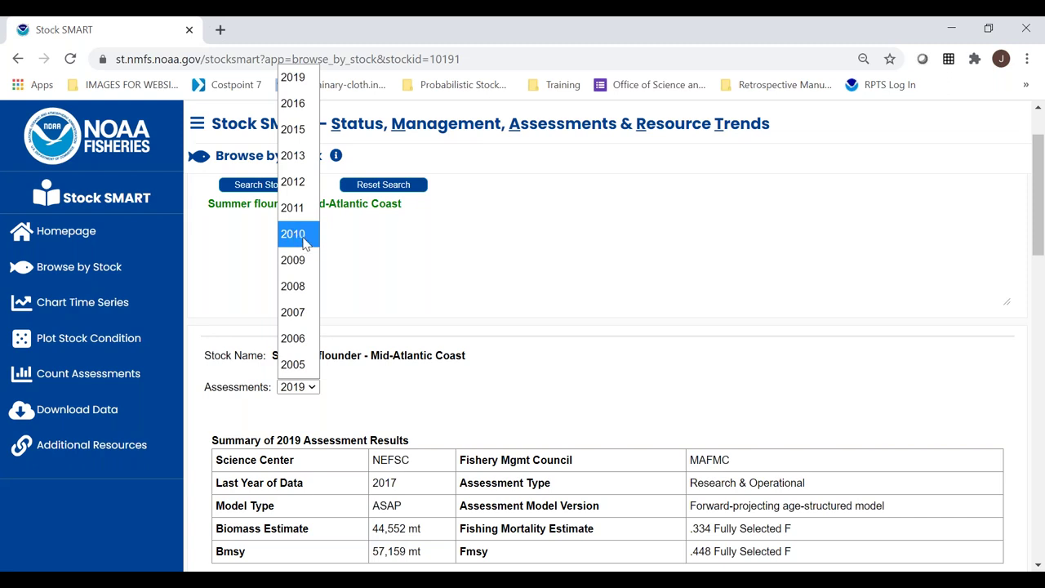
{"action": "key", "text": "Return"}
{"action": "scroll", "coordinate": [525, 434], "scroll_direction": "down", "scroll_amount": 1}
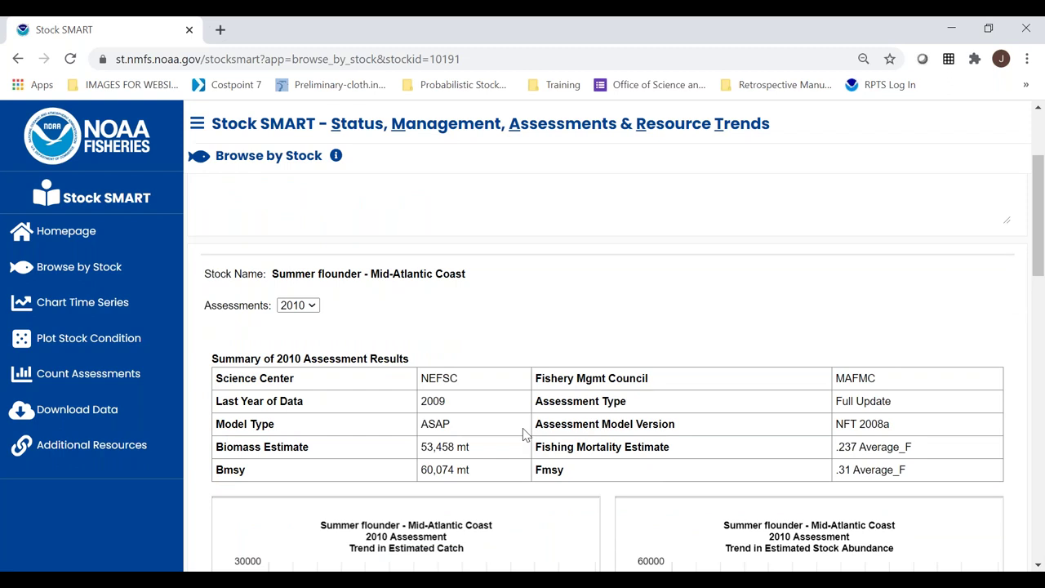
{"action": "scroll", "coordinate": [487, 446], "scroll_direction": "up", "scroll_amount": 1}
{"action": "scroll", "coordinate": [489, 461], "scroll_direction": "up", "scroll_amount": 1}
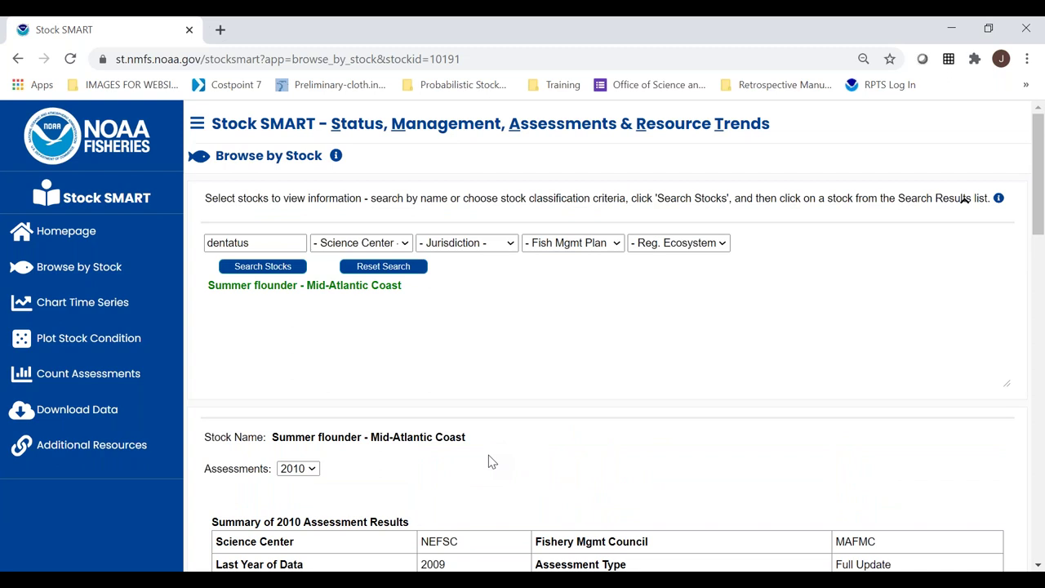
{"action": "left_click", "coordinate": [478, 60]}
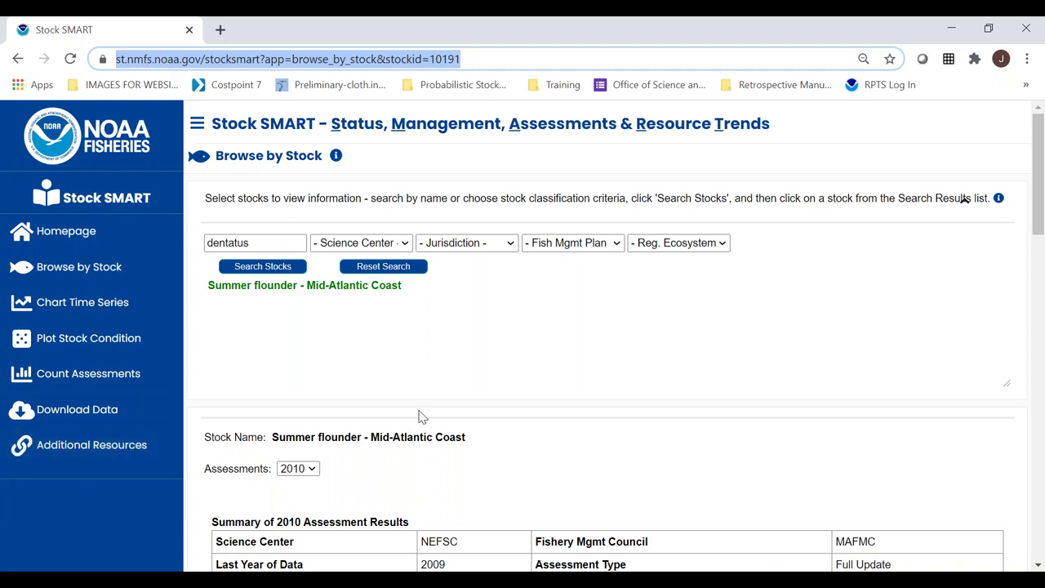
Open the Chart Time Series application and search the stocks for "pacific cod".
{"action": "left_click", "coordinate": [122, 311]}
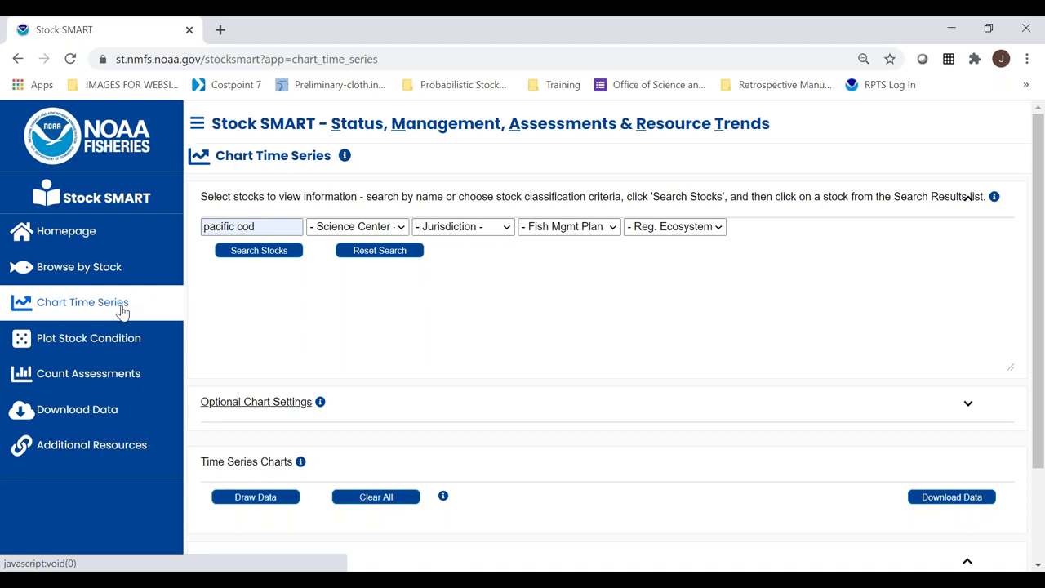
{"action": "left_click", "coordinate": [241, 253]}
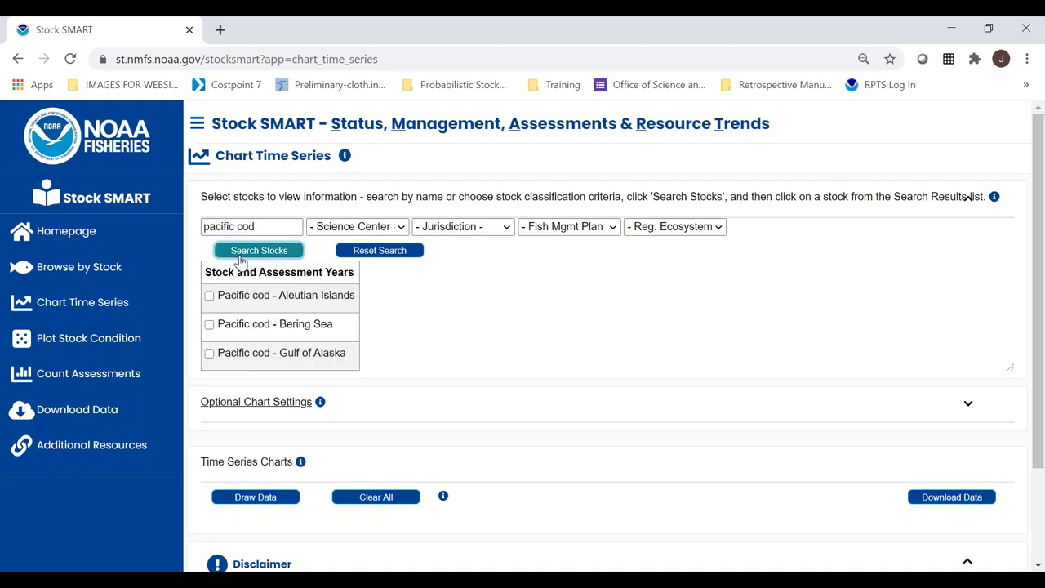
Select Pacific cod - Bering Sea with its 2018 assessment and draw its time series charts.
{"action": "left_click", "coordinate": [209, 325]}
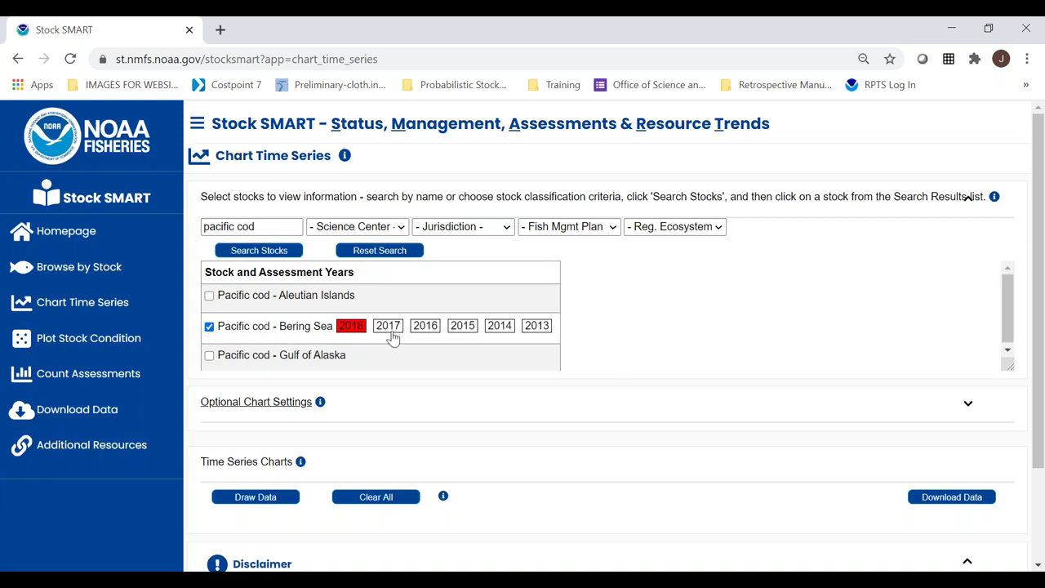
{"action": "left_click", "coordinate": [263, 501]}
{"action": "scroll", "coordinate": [588, 448], "scroll_direction": "down", "scroll_amount": 2}
{"action": "scroll", "coordinate": [596, 422], "scroll_direction": "down", "scroll_amount": 3}
{"action": "scroll", "coordinate": [577, 432], "scroll_direction": "down", "scroll_amount": 3}
{"action": "scroll", "coordinate": [576, 430], "scroll_direction": "up", "scroll_amount": 8}
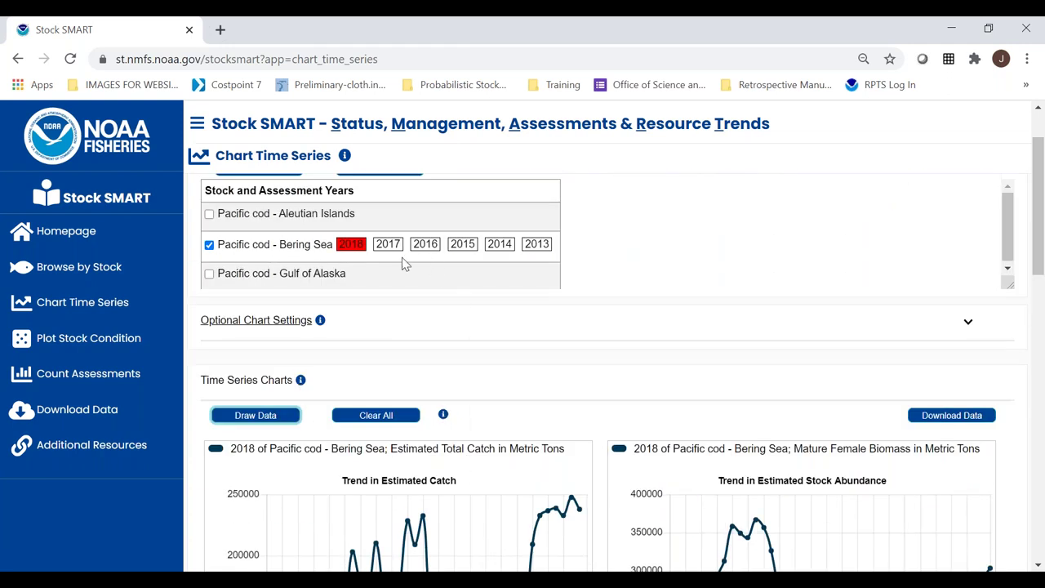
Add the 2017 and 2016 assessments of Pacific cod - Bering Sea and redraw the time series charts for comparison.
{"action": "left_click", "coordinate": [377, 244]}
{"action": "left_click", "coordinate": [432, 246]}
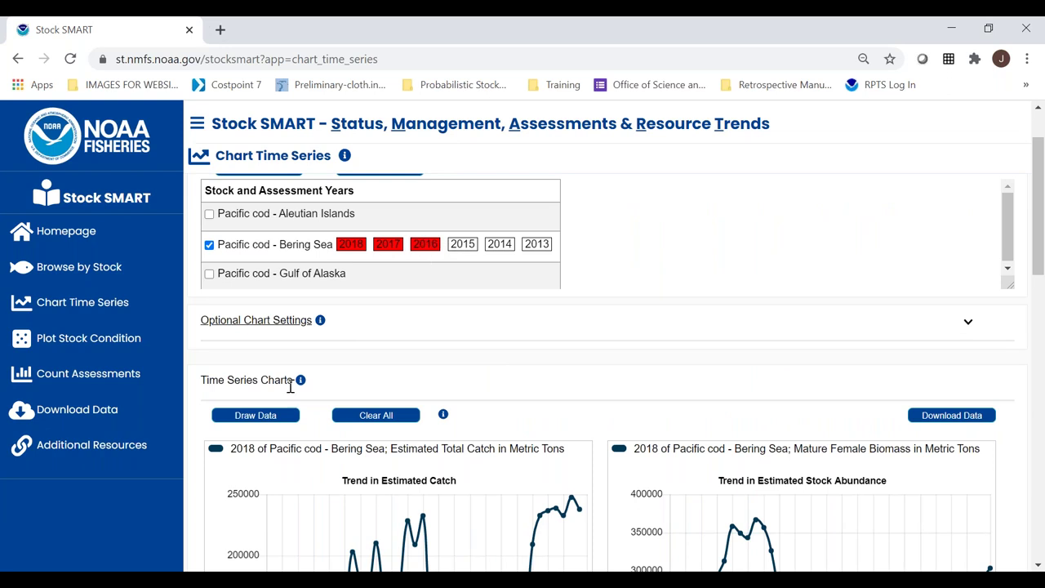
{"action": "left_click", "coordinate": [260, 419]}
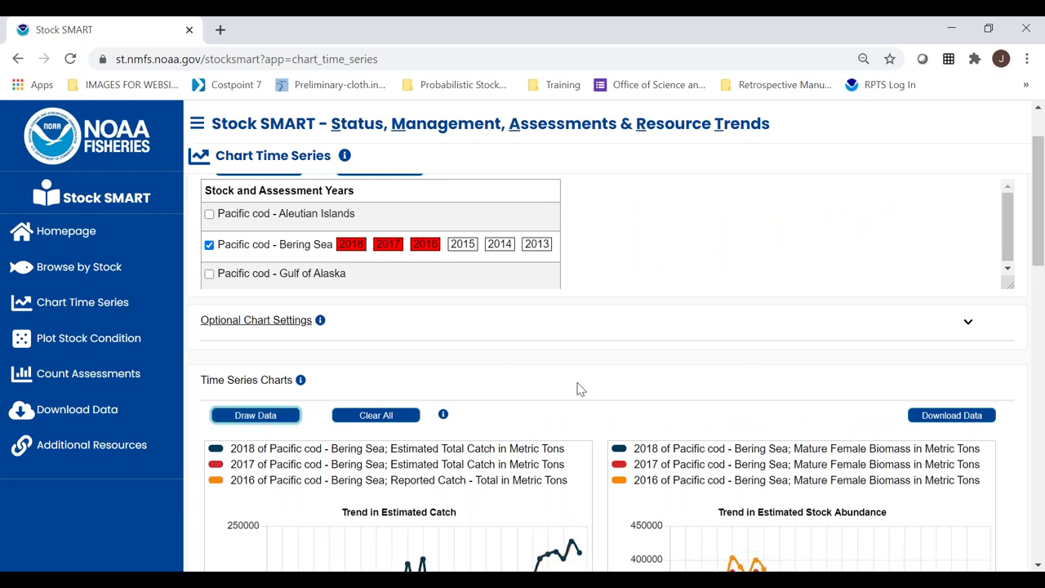
{"action": "scroll", "coordinate": [579, 388], "scroll_direction": "down", "scroll_amount": 1}
{"action": "scroll", "coordinate": [579, 389], "scroll_direction": "down", "scroll_amount": 1}
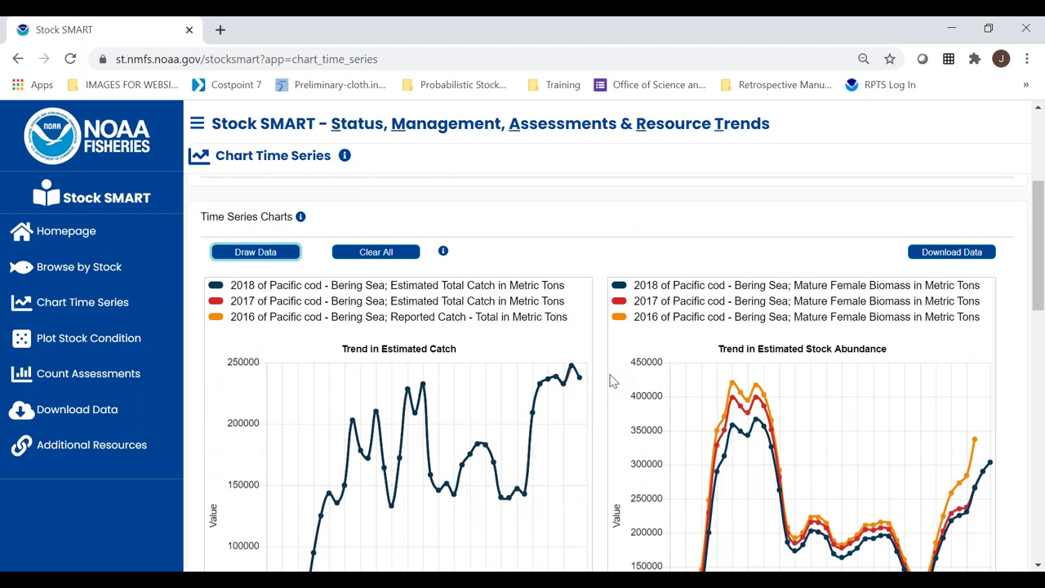
Review the Pacific cod charts, hiding and showing again the 2018, 2017 and 2016 series in the Trend in Estimated Catch chart.
{"action": "scroll", "coordinate": [611, 377], "scroll_direction": "down", "scroll_amount": 1}
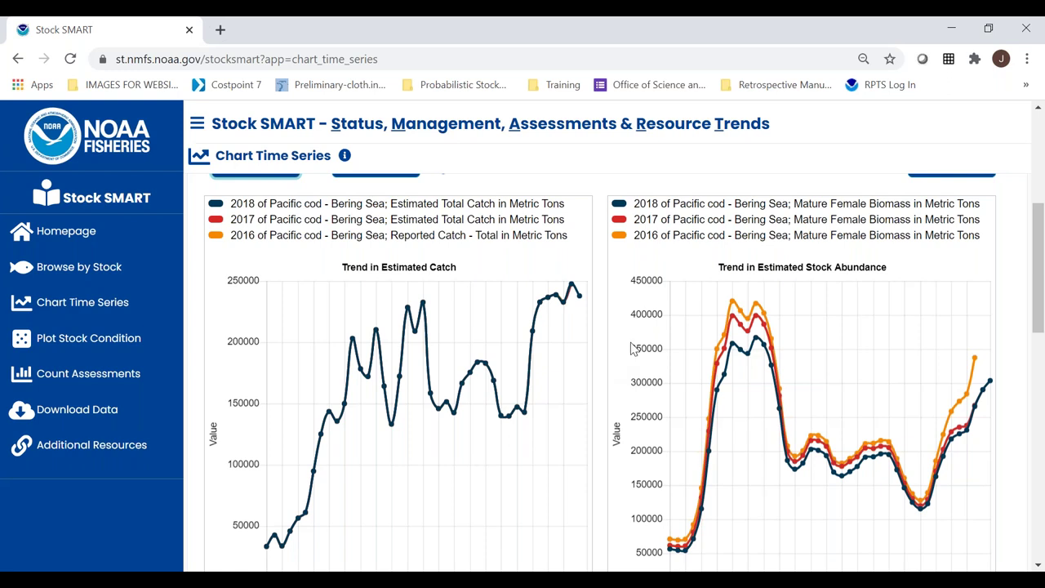
{"action": "mouse_move", "coordinate": [743, 362]}
{"action": "scroll", "coordinate": [601, 459], "scroll_direction": "down", "scroll_amount": 10}
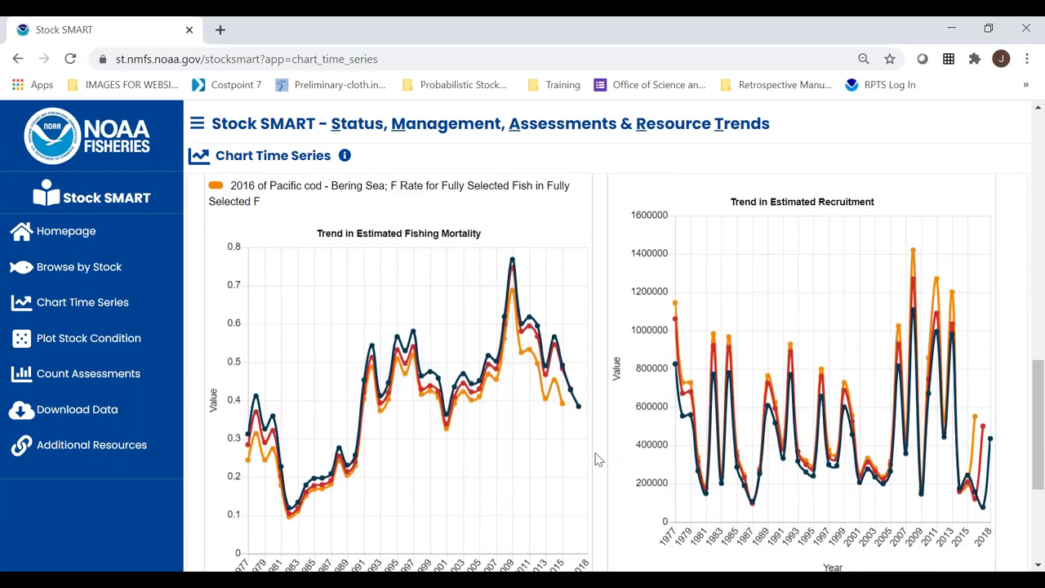
{"action": "scroll", "coordinate": [596, 459], "scroll_direction": "up", "scroll_amount": 10}
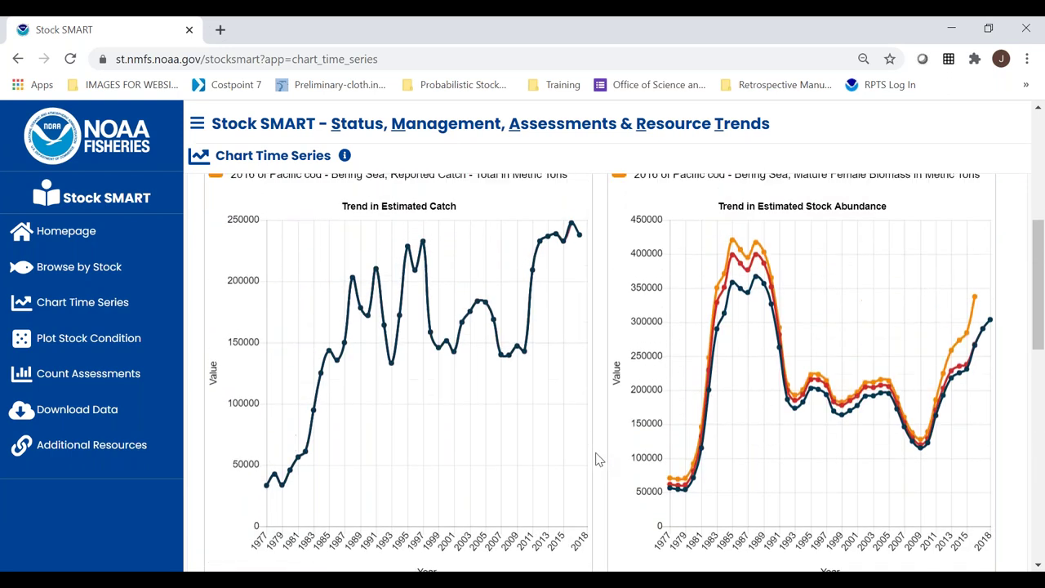
{"action": "scroll", "coordinate": [599, 489], "scroll_direction": "down", "scroll_amount": 1}
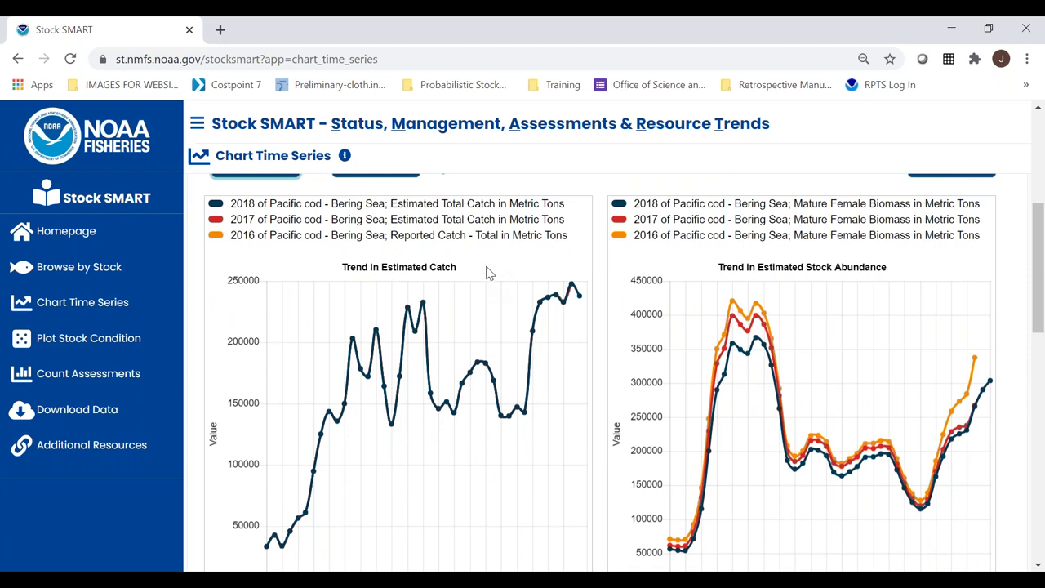
{"action": "left_click", "coordinate": [276, 208]}
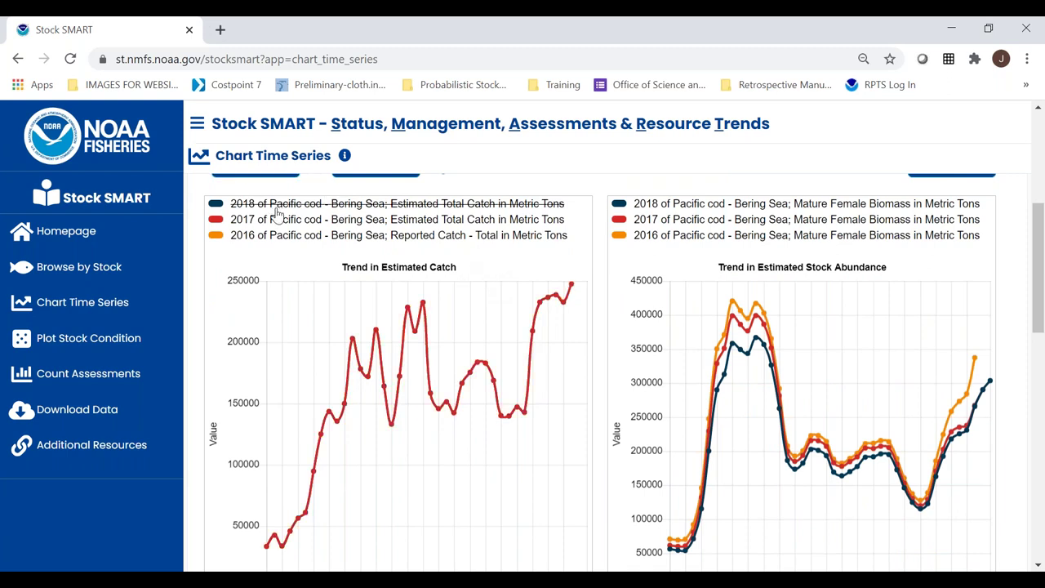
{"action": "left_click", "coordinate": [276, 221]}
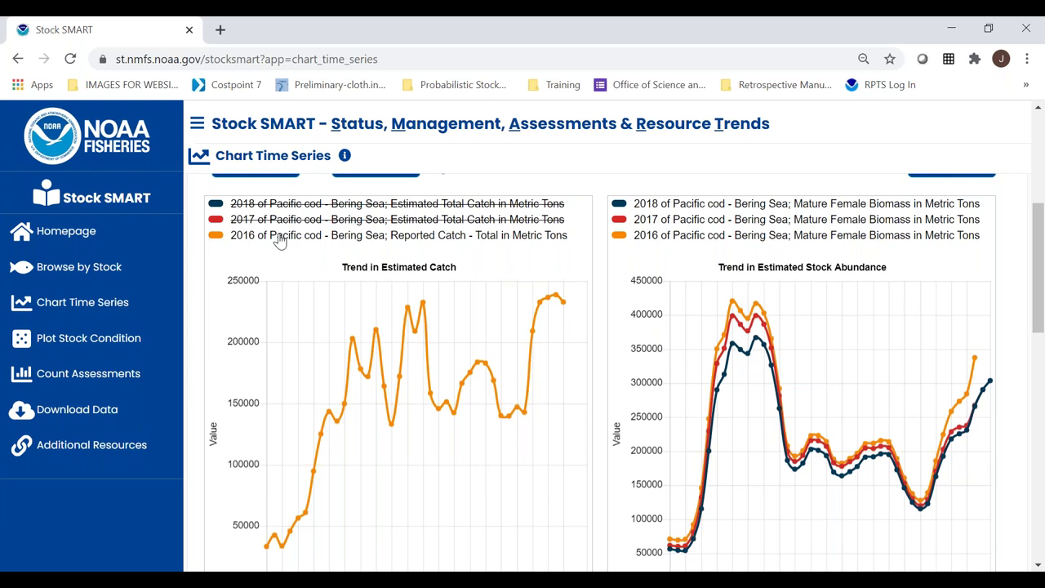
{"action": "left_click", "coordinate": [278, 236]}
{"action": "left_click", "coordinate": [278, 236]}
{"action": "left_click", "coordinate": [293, 221]}
{"action": "left_click", "coordinate": [301, 206]}
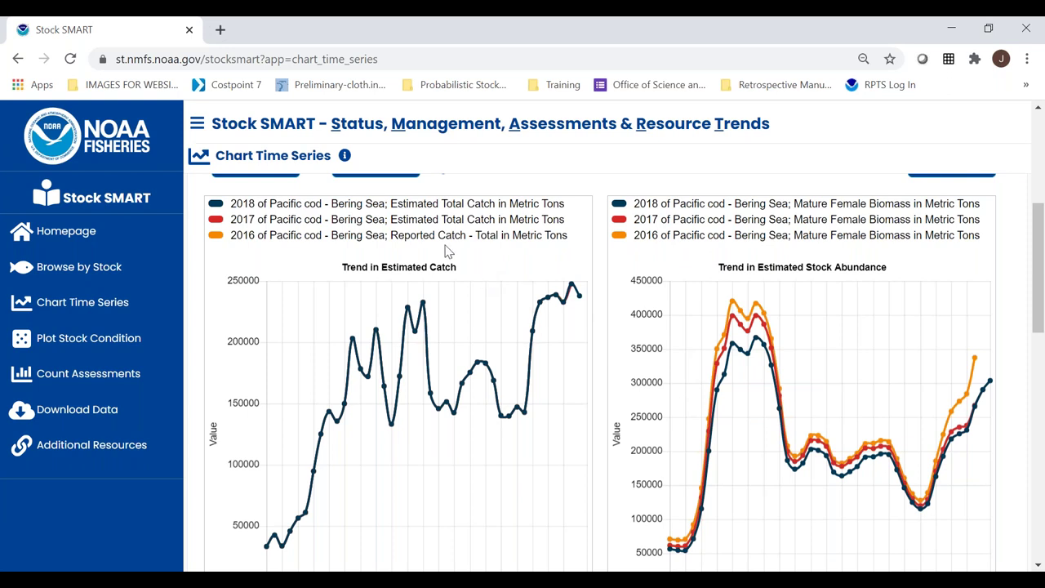
Clear the selected Pacific cod - Bering Sea assessments and their time series charts.
{"action": "scroll", "coordinate": [560, 307], "scroll_direction": "up", "scroll_amount": 2}
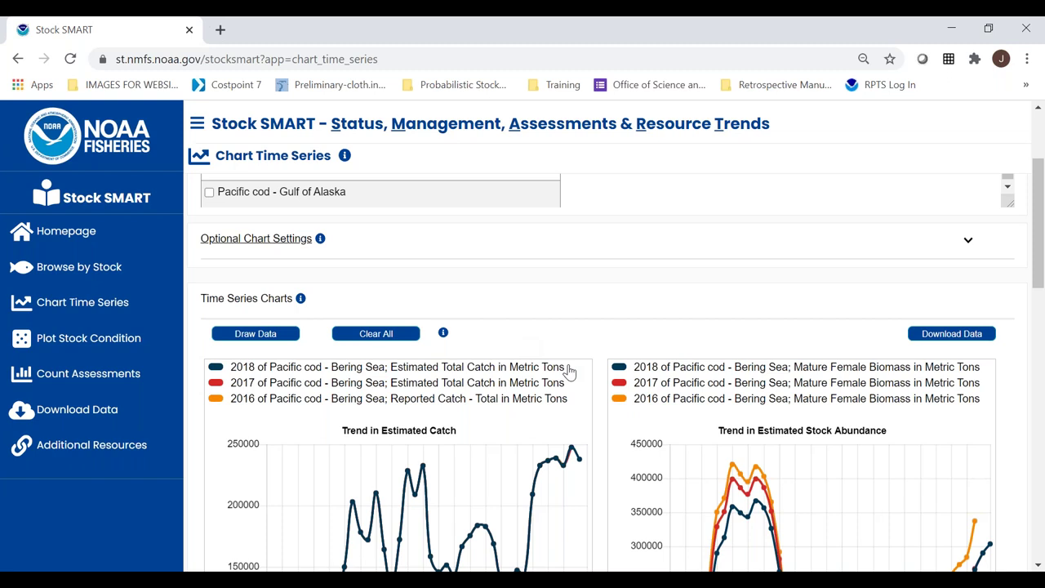
{"action": "scroll", "coordinate": [624, 414], "scroll_direction": "up", "scroll_amount": 1}
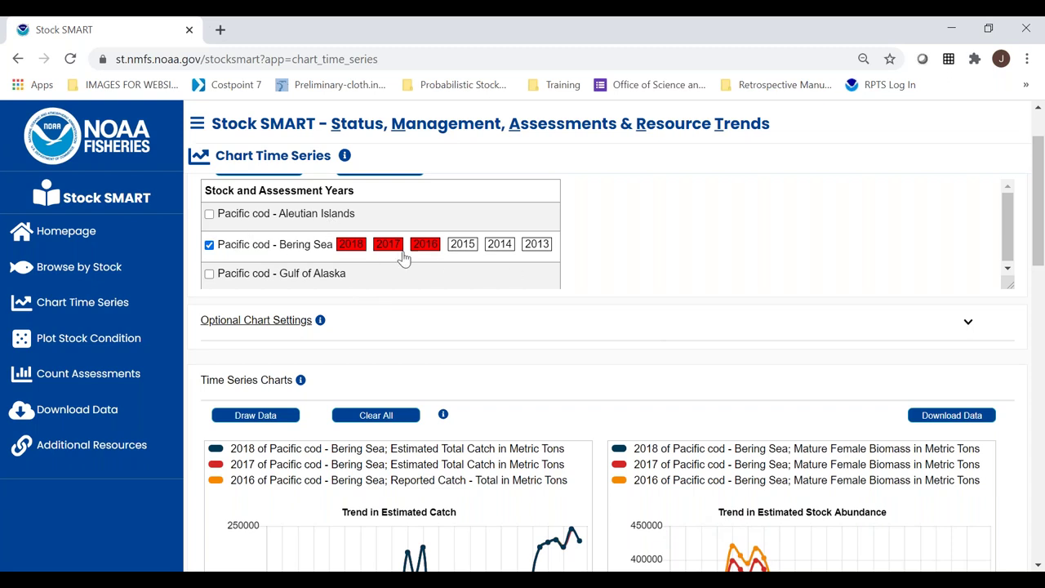
{"action": "scroll", "coordinate": [600, 372], "scroll_direction": "up", "scroll_amount": 2}
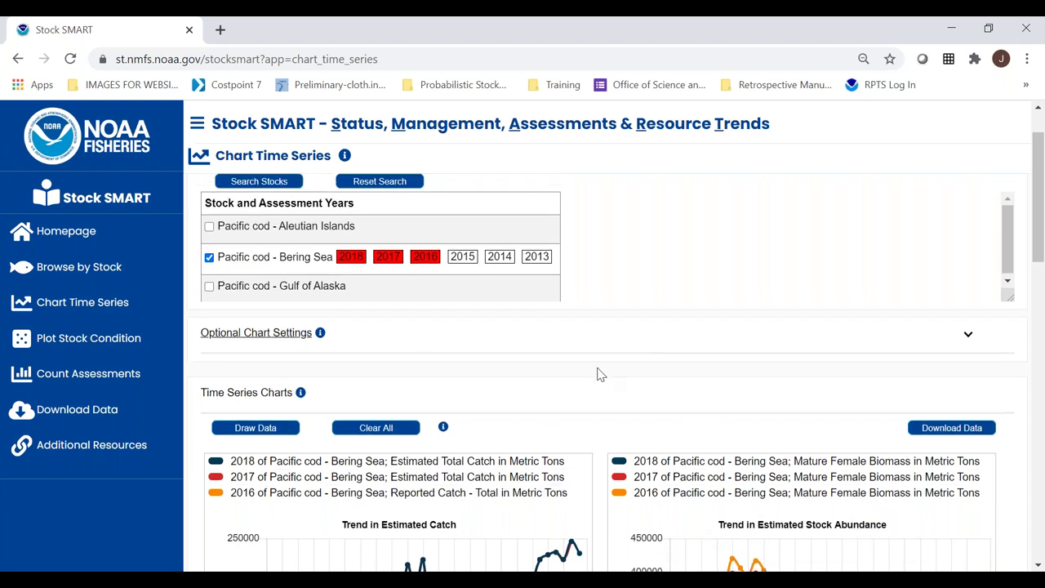
{"action": "triple_click", "coordinate": [272, 231]}
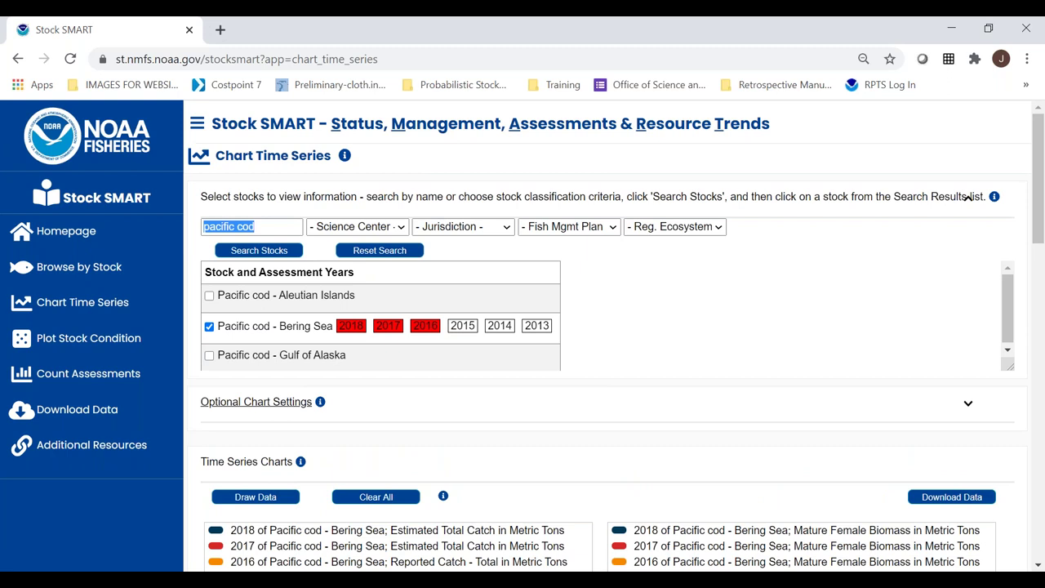
{"action": "type", "text": "bl"}
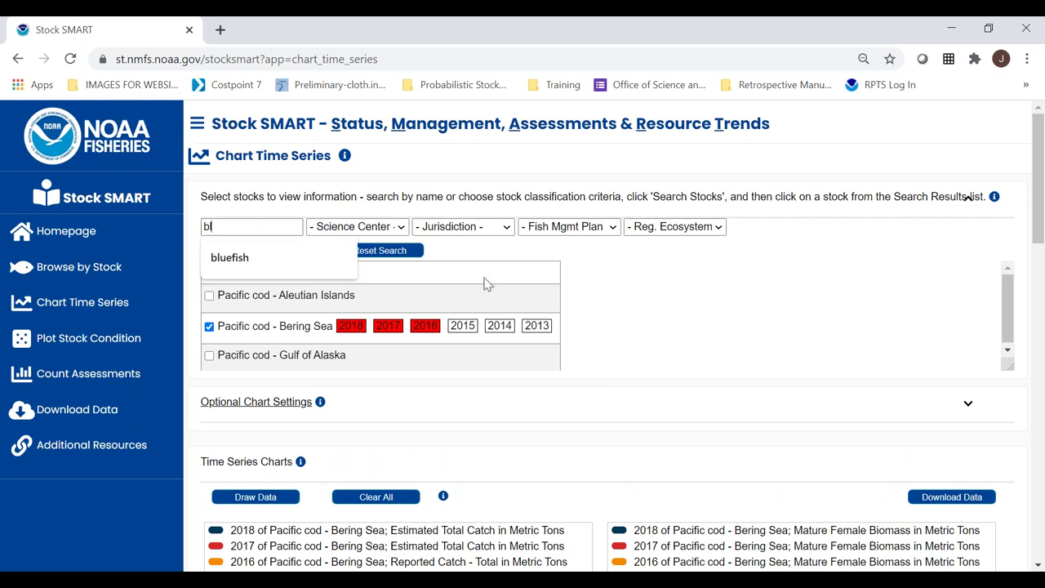
{"action": "left_click", "coordinate": [387, 391]}
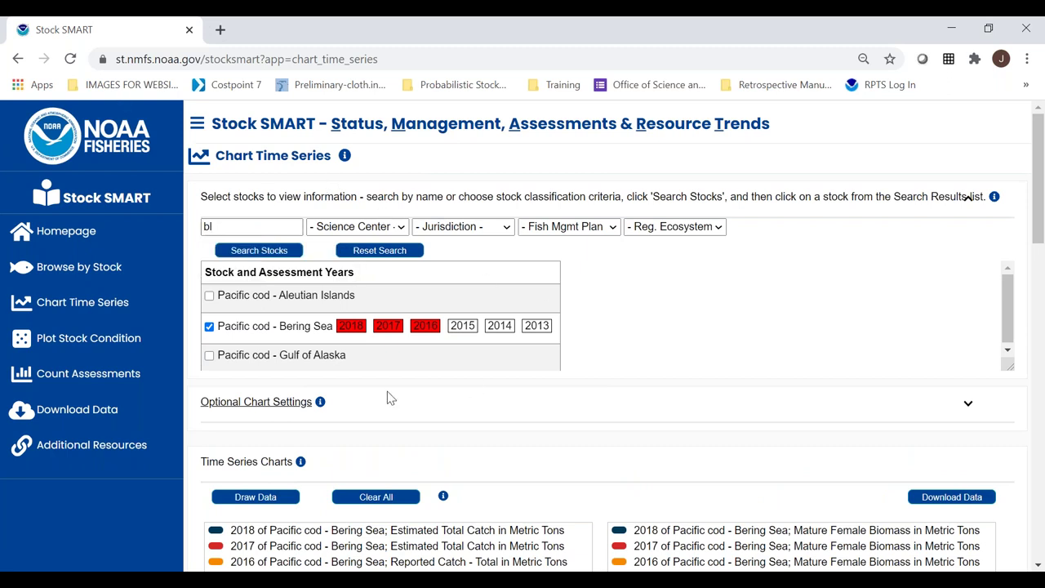
{"action": "left_click", "coordinate": [359, 497]}
Search the stocks for "bluefish".
{"action": "left_click", "coordinate": [233, 226]}
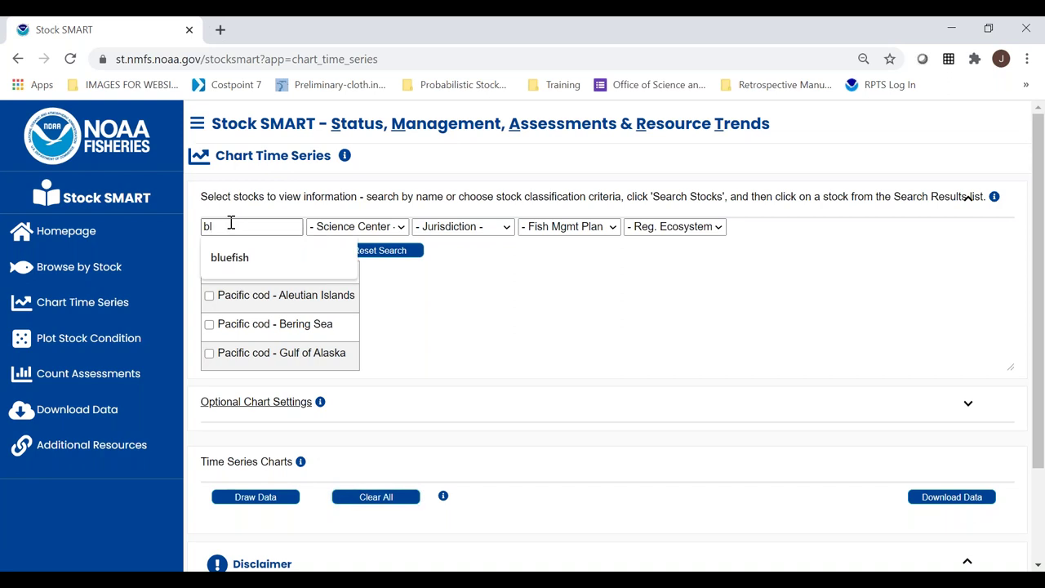
{"action": "type", "text": "l"}
{"action": "key", "text": "Down"}
{"action": "key", "text": "Return"}
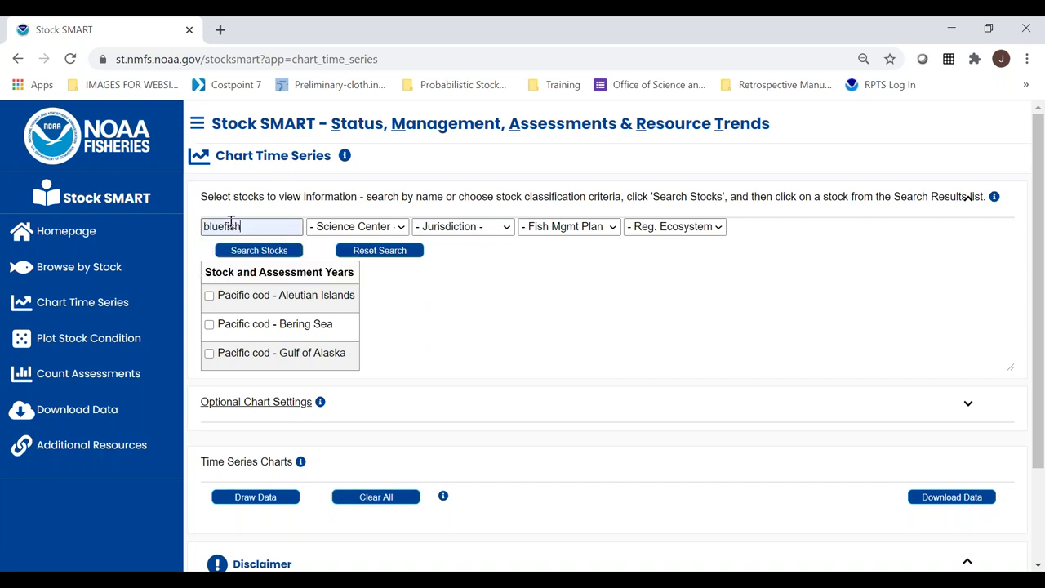
{"action": "left_click", "coordinate": [250, 254]}
Select Bluefish - Atlantic Coast with its 2019 and 2015 assessments, draw the time series charts and review them.
{"action": "left_click", "coordinate": [209, 297]}
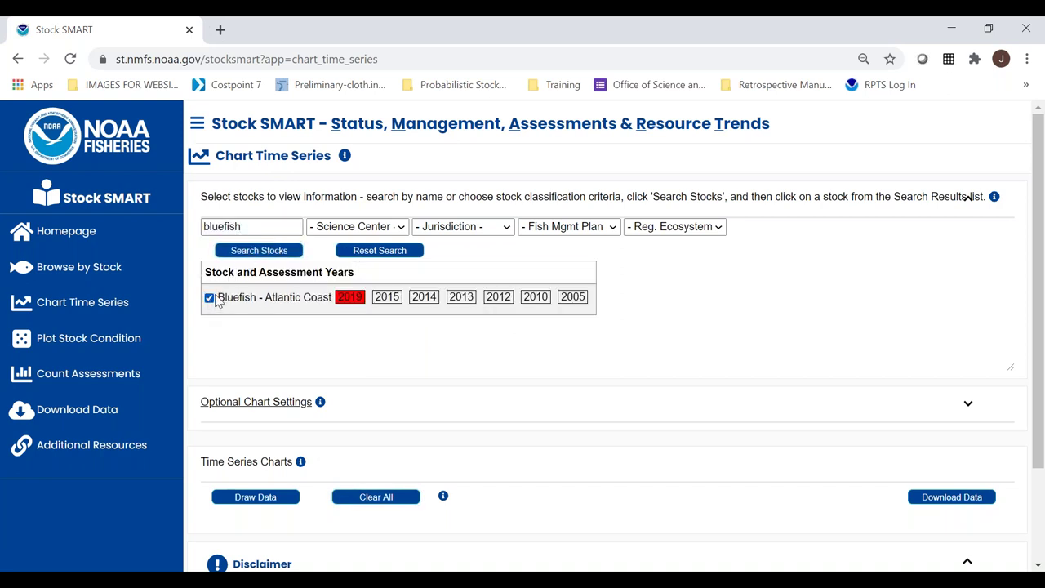
{"action": "left_click", "coordinate": [387, 301]}
{"action": "left_click", "coordinate": [243, 501]}
{"action": "scroll", "coordinate": [624, 438], "scroll_direction": "down", "scroll_amount": 1}
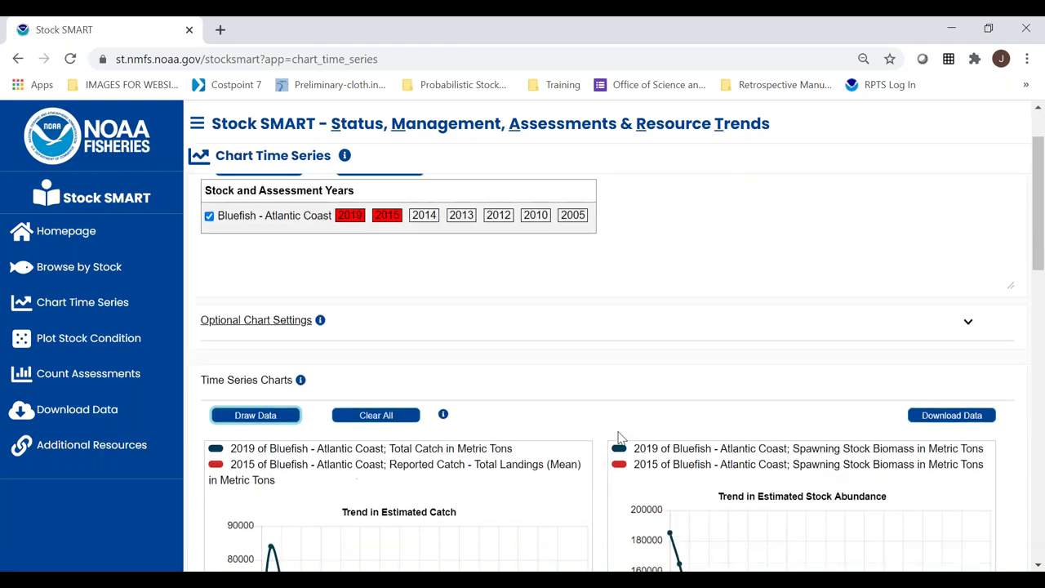
{"action": "scroll", "coordinate": [604, 431], "scroll_direction": "down", "scroll_amount": 3}
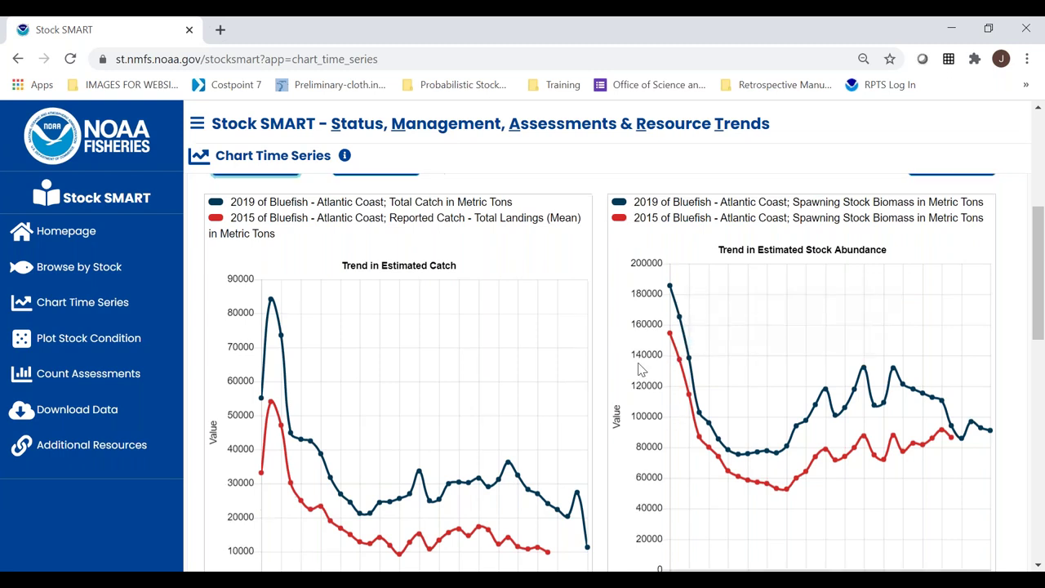
{"action": "scroll", "coordinate": [642, 367], "scroll_direction": "down", "scroll_amount": 3}
{"action": "scroll", "coordinate": [604, 389], "scroll_direction": "down", "scroll_amount": 2}
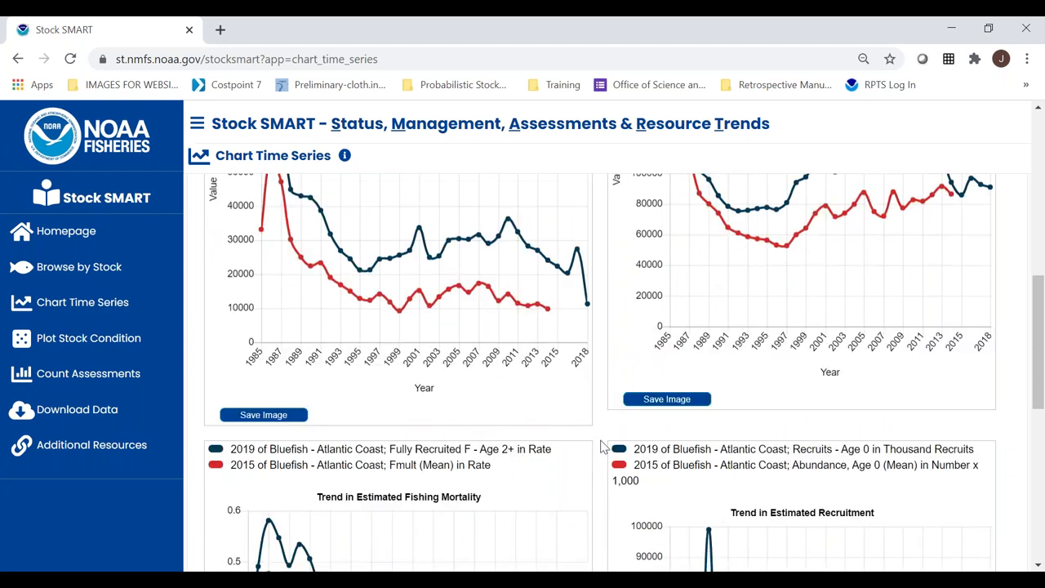
Enable Display Relative Time Series in the optional chart settings, redraw the bluefish charts and compare the relative trends.
{"action": "scroll", "coordinate": [602, 447], "scroll_direction": "up", "scroll_amount": 5}
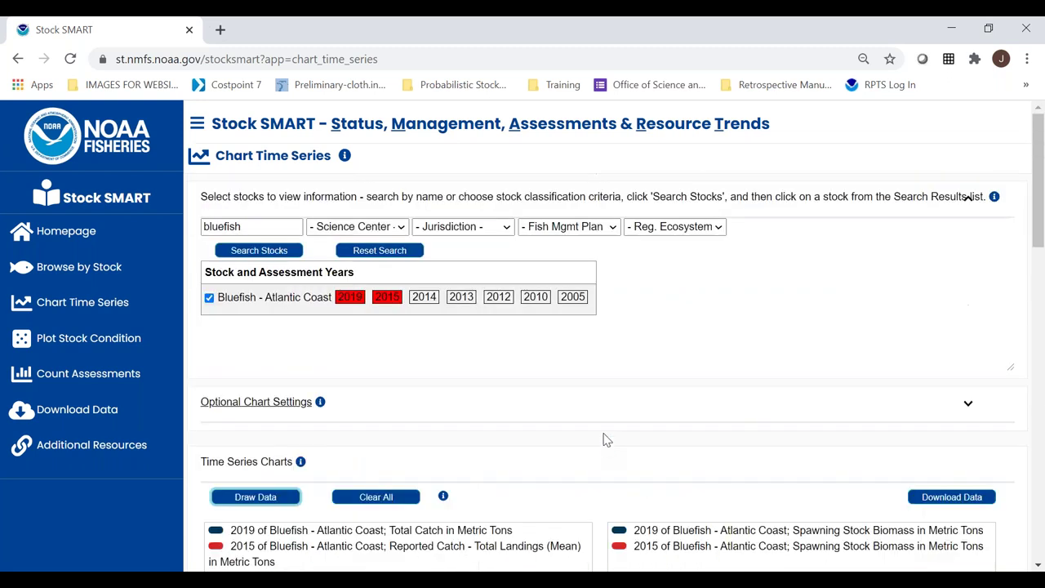
{"action": "left_click", "coordinate": [968, 407]}
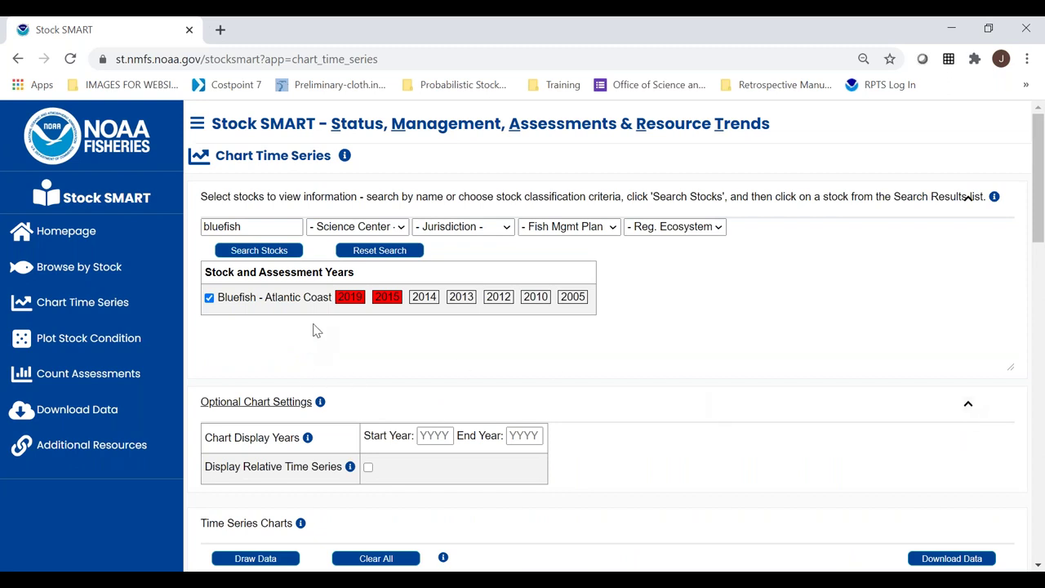
{"action": "left_click", "coordinate": [368, 468]}
{"action": "scroll", "coordinate": [692, 432], "scroll_direction": "down", "scroll_amount": 1}
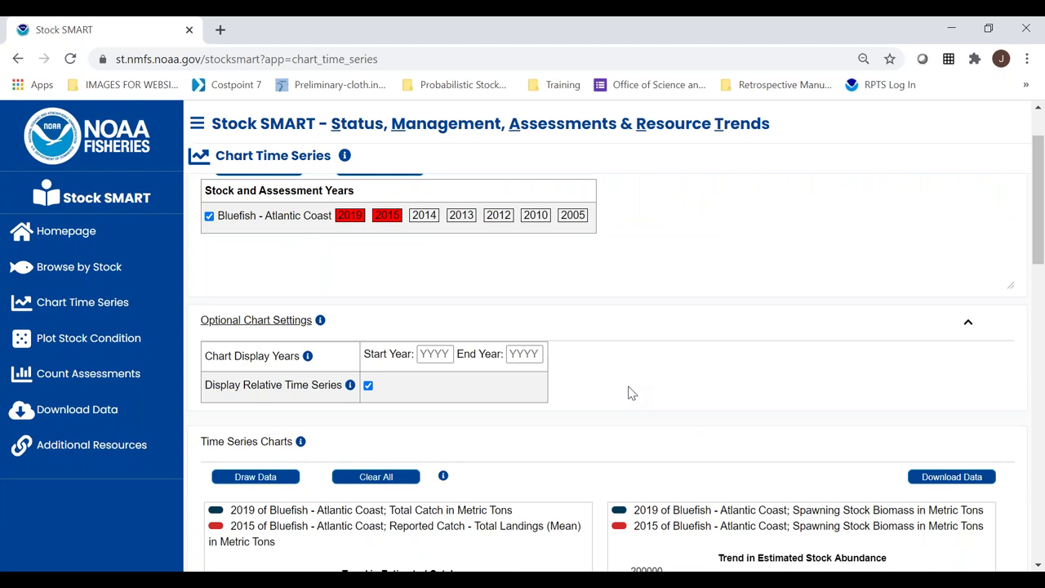
{"action": "left_click", "coordinate": [266, 478]}
{"action": "left_click", "coordinate": [392, 476]}
{"action": "scroll", "coordinate": [410, 479], "scroll_direction": "down", "scroll_amount": 2}
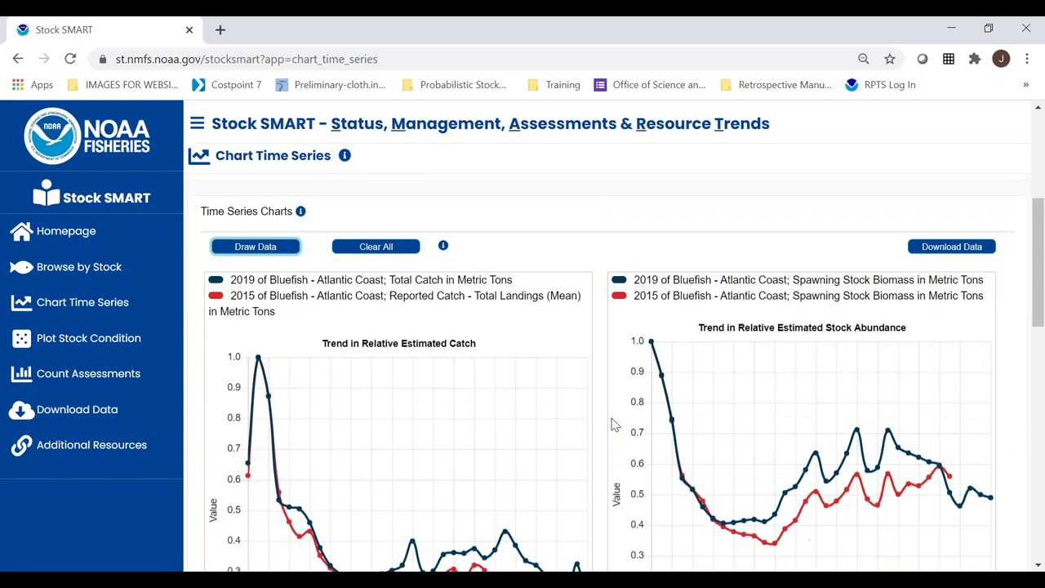
{"action": "mouse_move", "coordinate": [767, 426]}
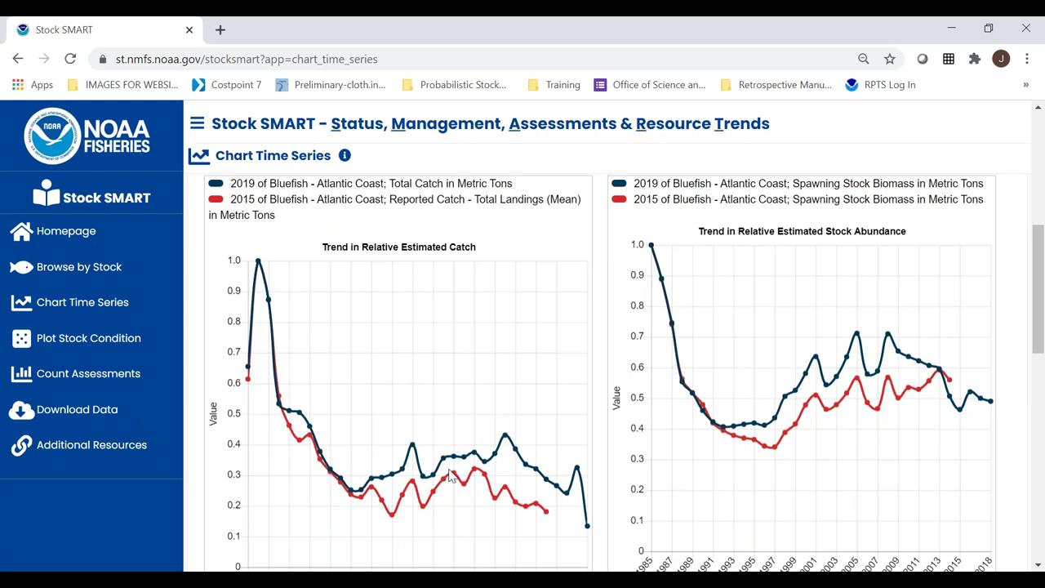
{"action": "scroll", "coordinate": [453, 472], "scroll_direction": "down", "scroll_amount": 2}
{"action": "scroll", "coordinate": [455, 471], "scroll_direction": "down", "scroll_amount": 2}
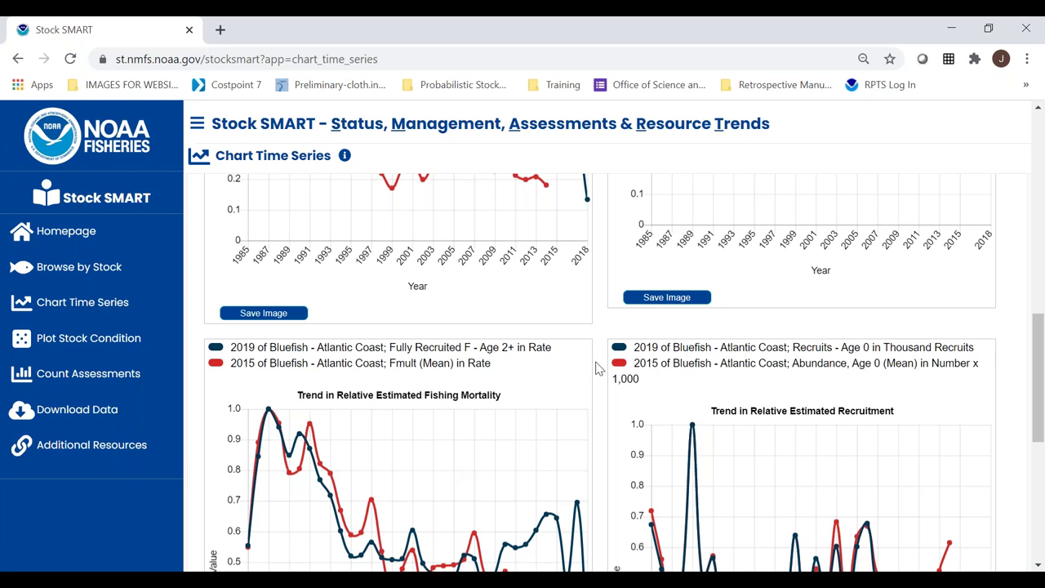
{"action": "scroll", "coordinate": [596, 369], "scroll_direction": "up", "scroll_amount": 6}
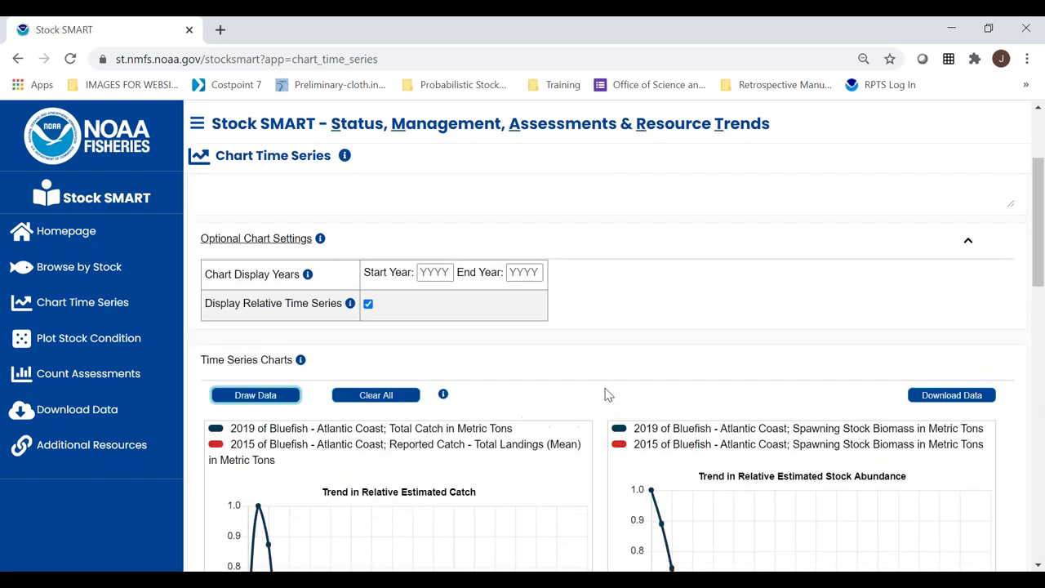
{"action": "scroll", "coordinate": [608, 395], "scroll_direction": "up", "scroll_amount": 1}
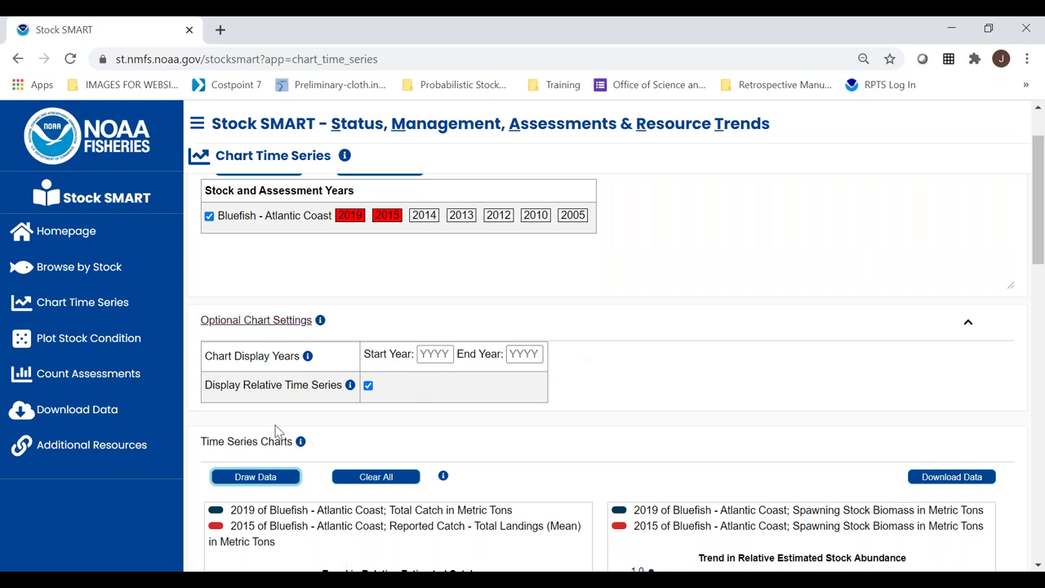
Open Plot Stock Condition, search for "pacific ocean perch" and draw the condition plot for the Pacific Coast stock.
{"action": "left_click", "coordinate": [92, 349]}
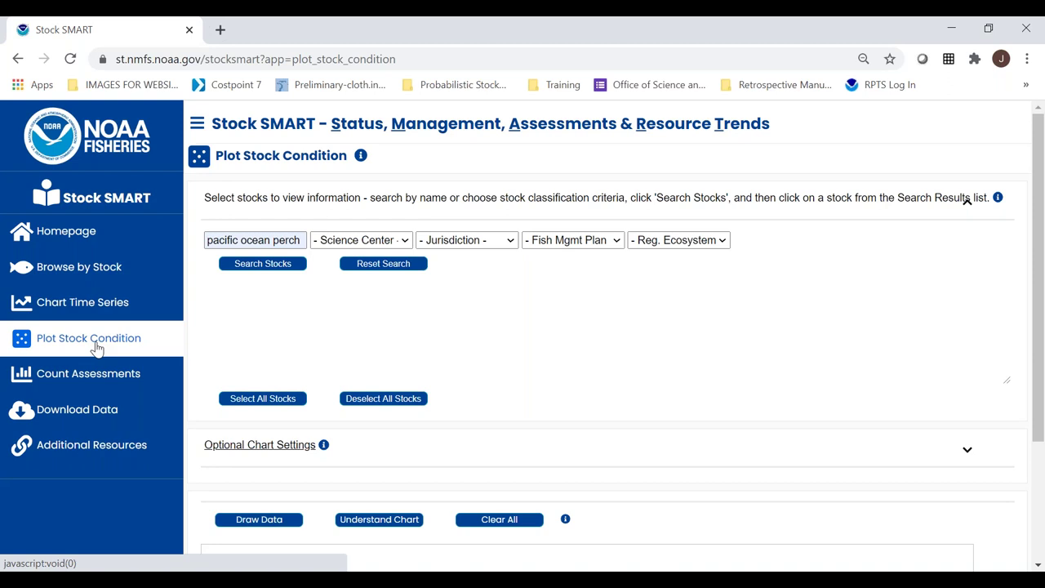
{"action": "left_click", "coordinate": [276, 271]}
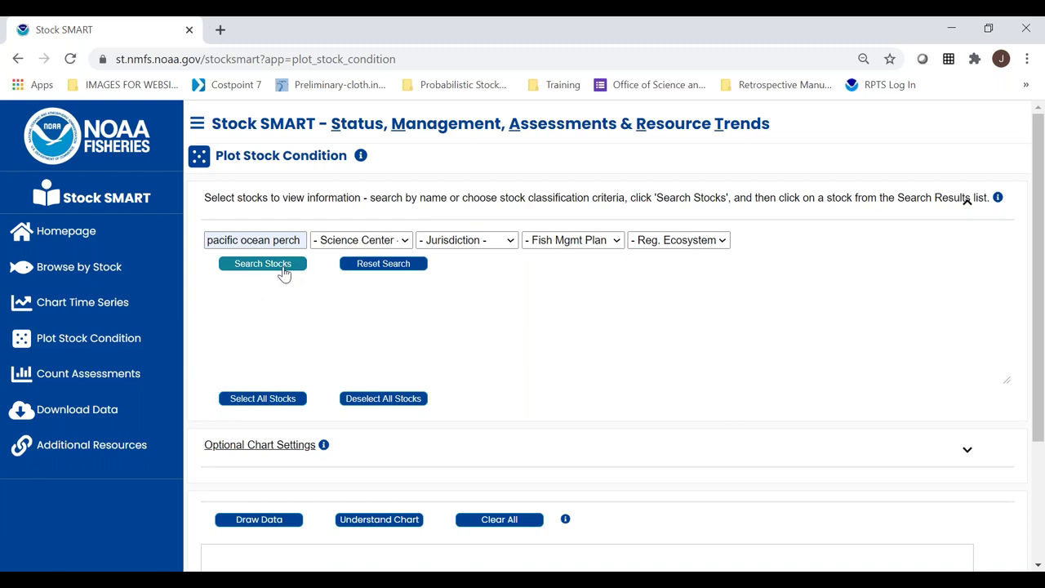
{"action": "left_click", "coordinate": [235, 369]}
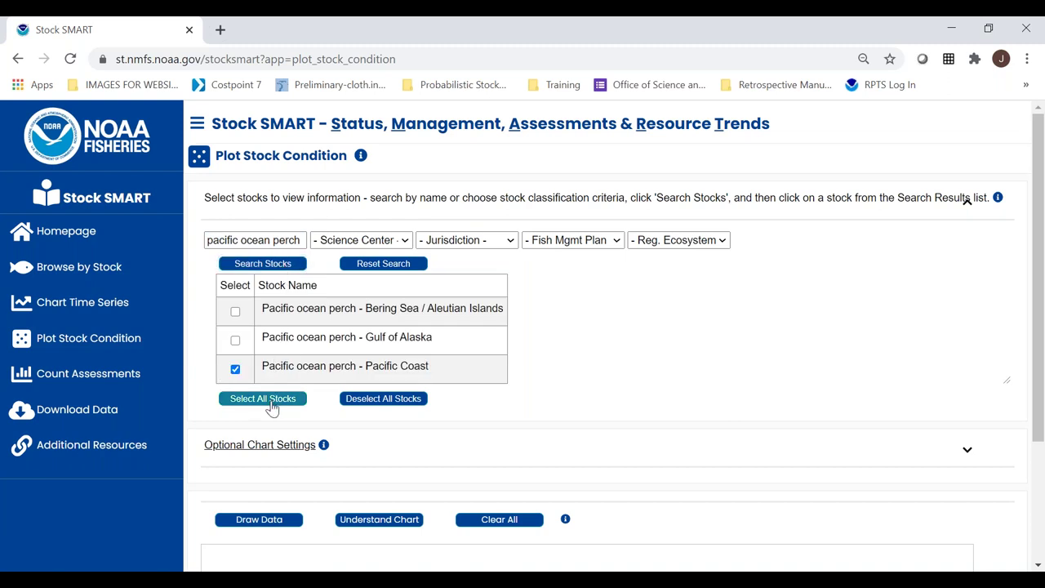
{"action": "left_click", "coordinate": [270, 520]}
Examine where the Pacific Coast stock of Pacific ocean perch lies in the quadrants of the F/Fmsy versus B/Bmsy plot.
{"action": "scroll", "coordinate": [601, 440], "scroll_direction": "down", "scroll_amount": 5}
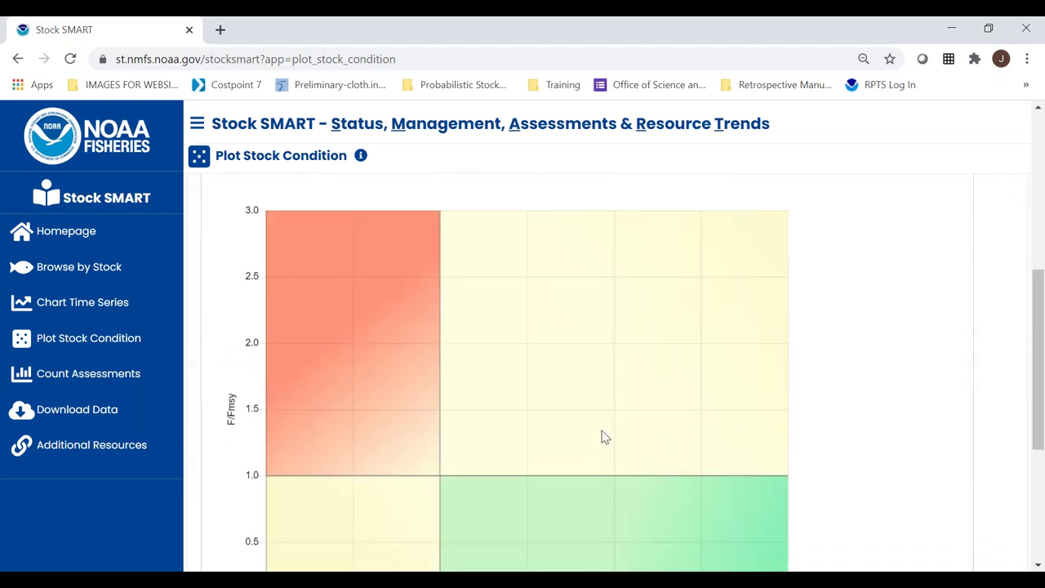
{"action": "scroll", "coordinate": [604, 437], "scroll_direction": "down", "scroll_amount": 1}
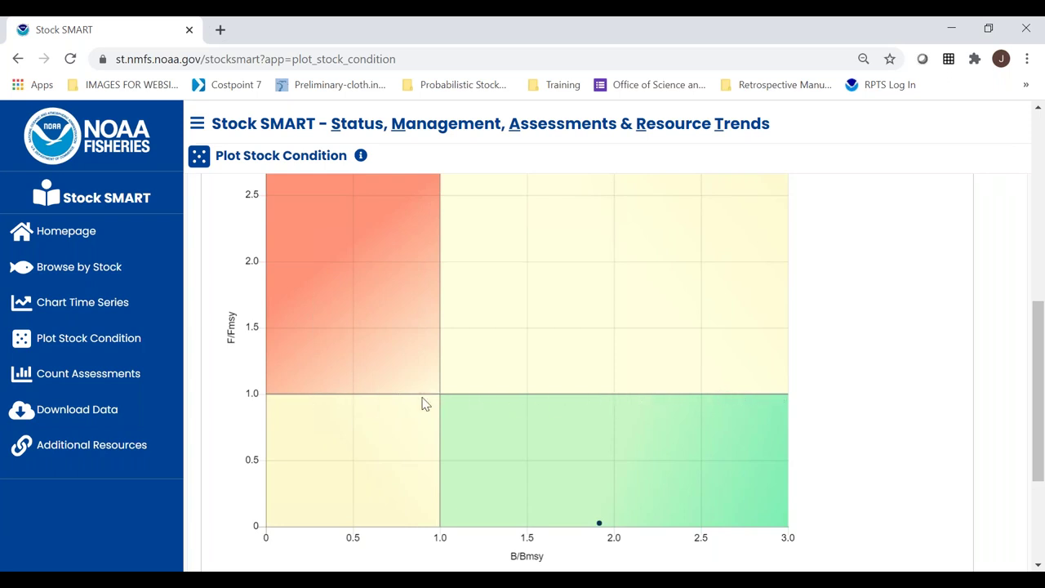
{"action": "scroll", "coordinate": [441, 401], "scroll_direction": "down", "scroll_amount": 1}
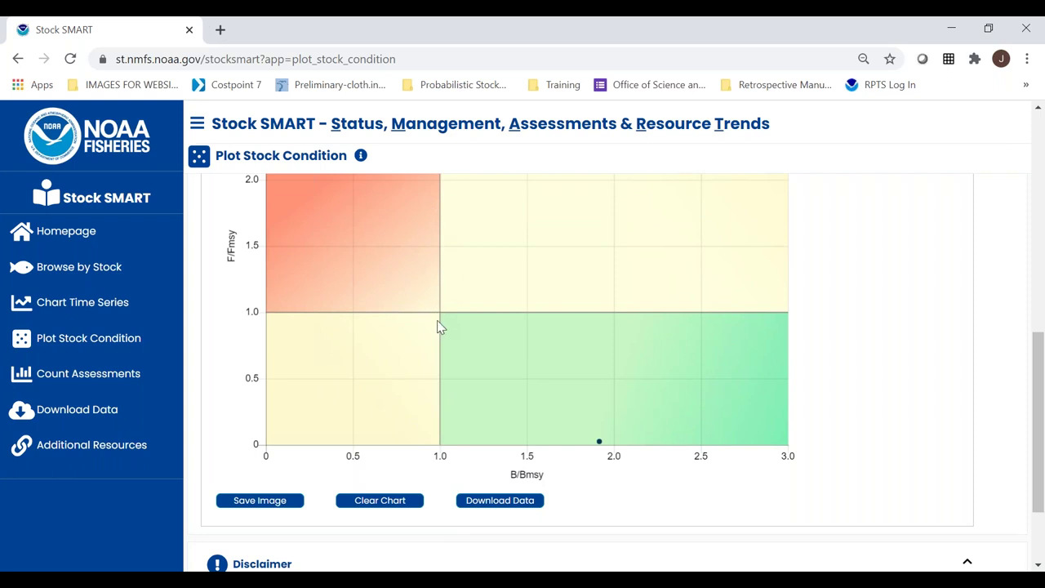
{"action": "scroll", "coordinate": [454, 379], "scroll_direction": "up", "scroll_amount": 1}
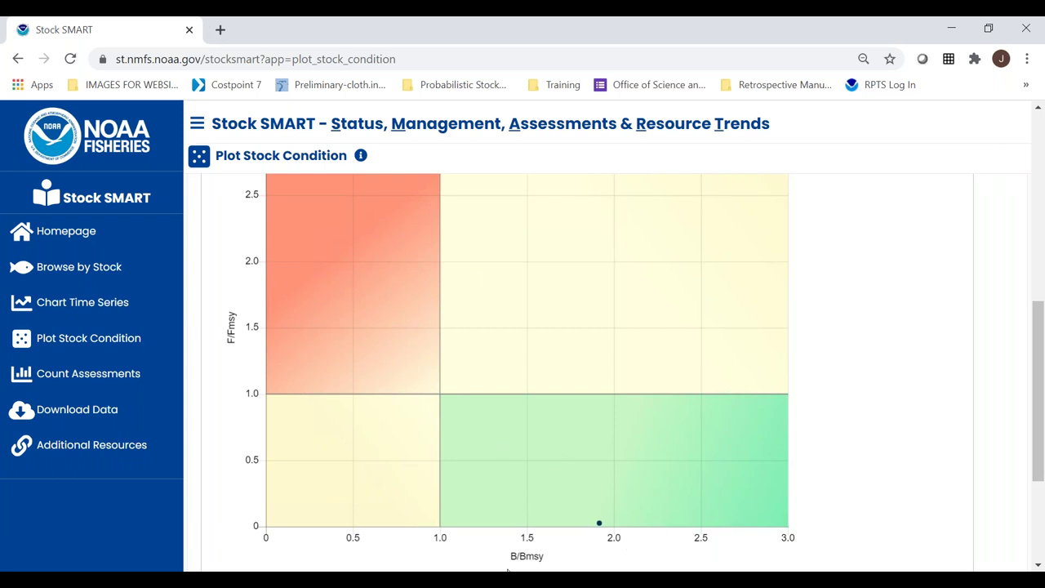
{"action": "mouse_move", "coordinate": [602, 526]}
{"action": "scroll", "coordinate": [504, 410], "scroll_direction": "up", "scroll_amount": 8}
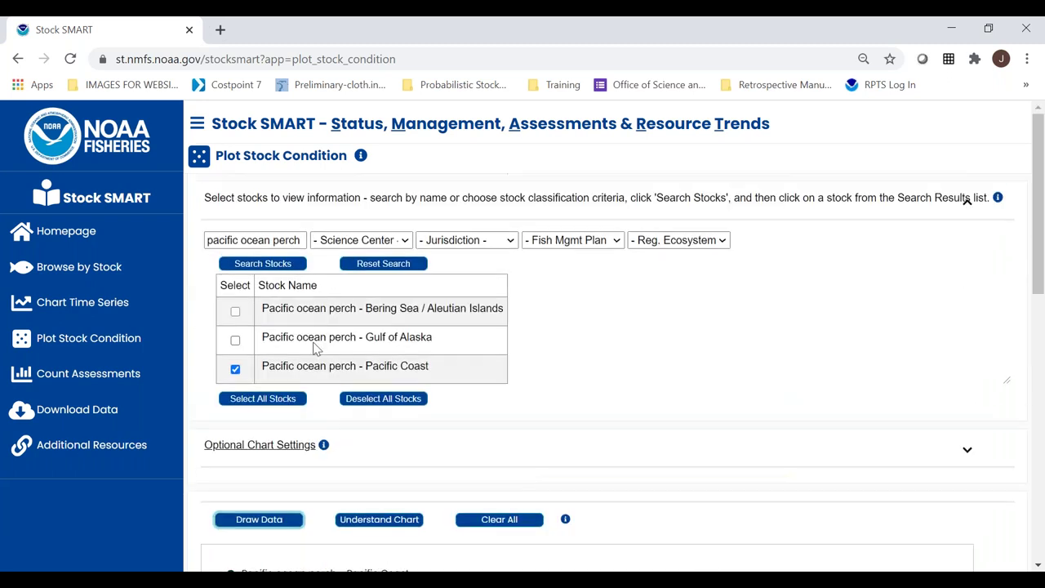
Clear the perch plot, reset the stock search to list every stock, and draw the condition plot for all of them.
{"action": "left_click", "coordinate": [511, 525]}
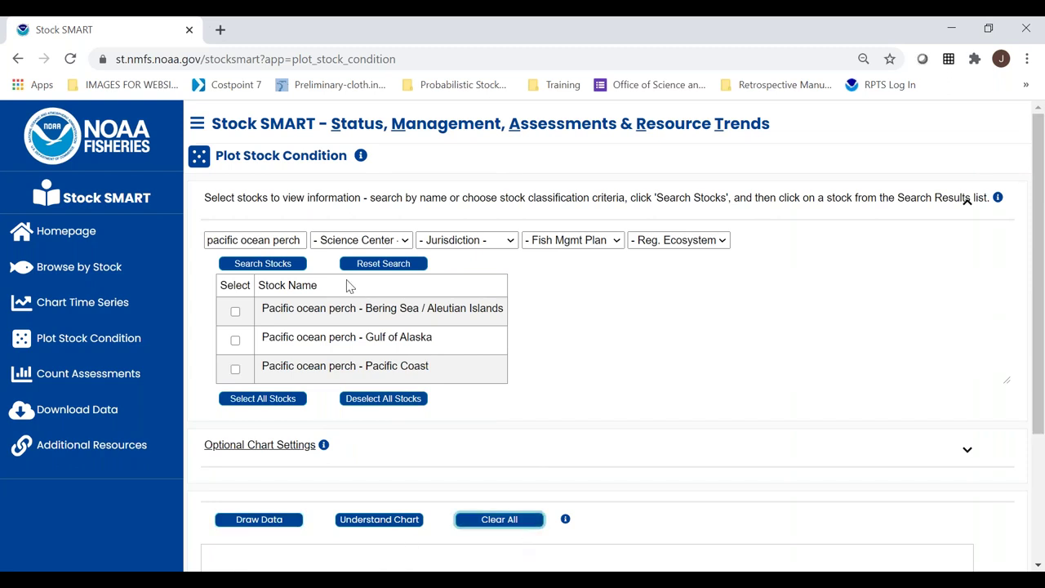
{"action": "triple_click", "coordinate": [291, 240]}
{"action": "left_click", "coordinate": [371, 263]}
{"action": "left_click", "coordinate": [253, 265]}
{"action": "left_click", "coordinate": [263, 399]}
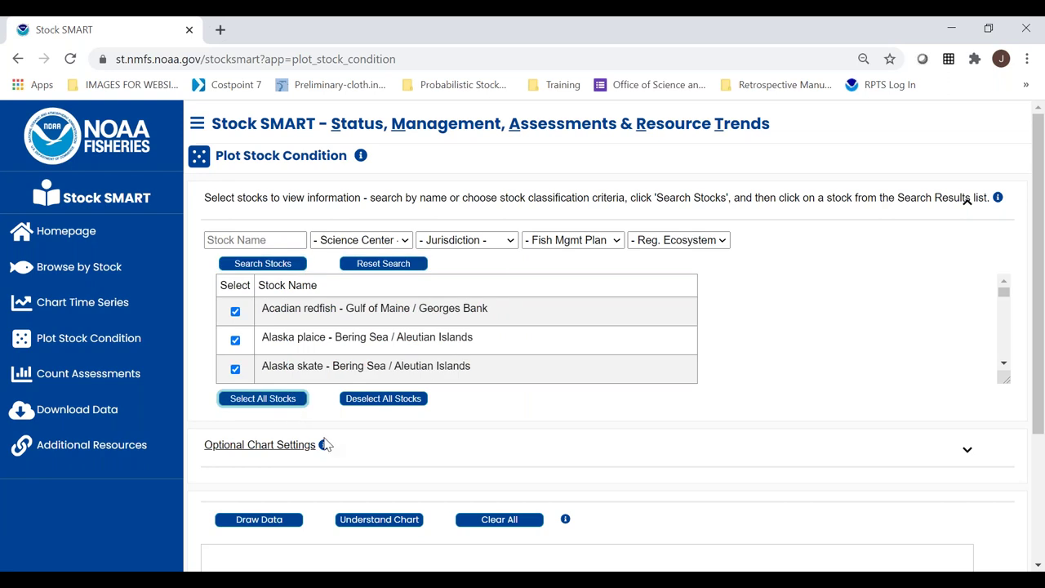
{"action": "left_click", "coordinate": [261, 521]}
Examine how all stocks spread across the quadrants of the F/Fmsy versus B/Bmsy plot and inspect individual points.
{"action": "scroll", "coordinate": [544, 478], "scroll_direction": "down", "scroll_amount": 5}
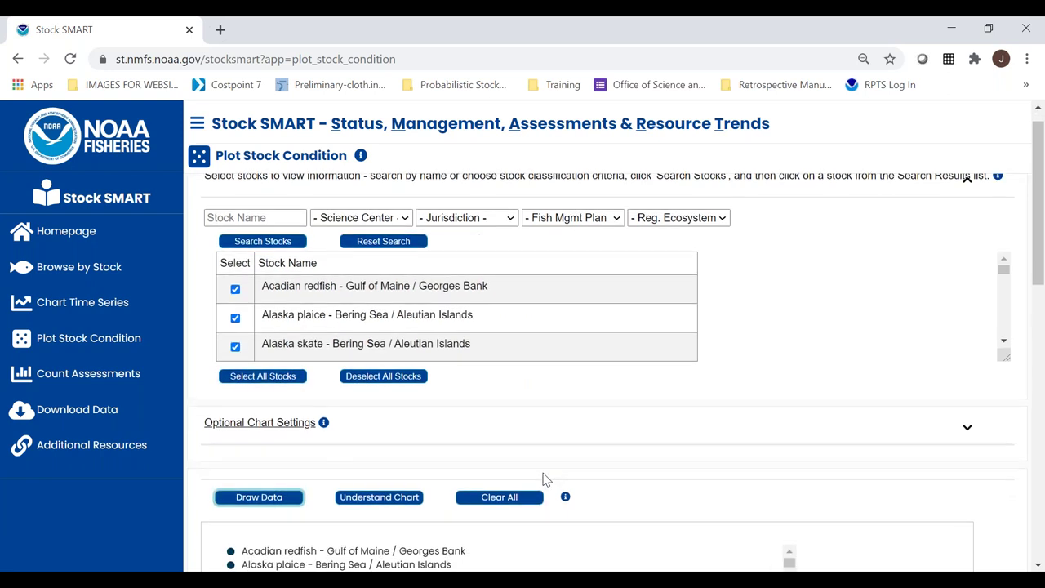
{"action": "scroll", "coordinate": [887, 502], "scroll_direction": "down", "scroll_amount": 4}
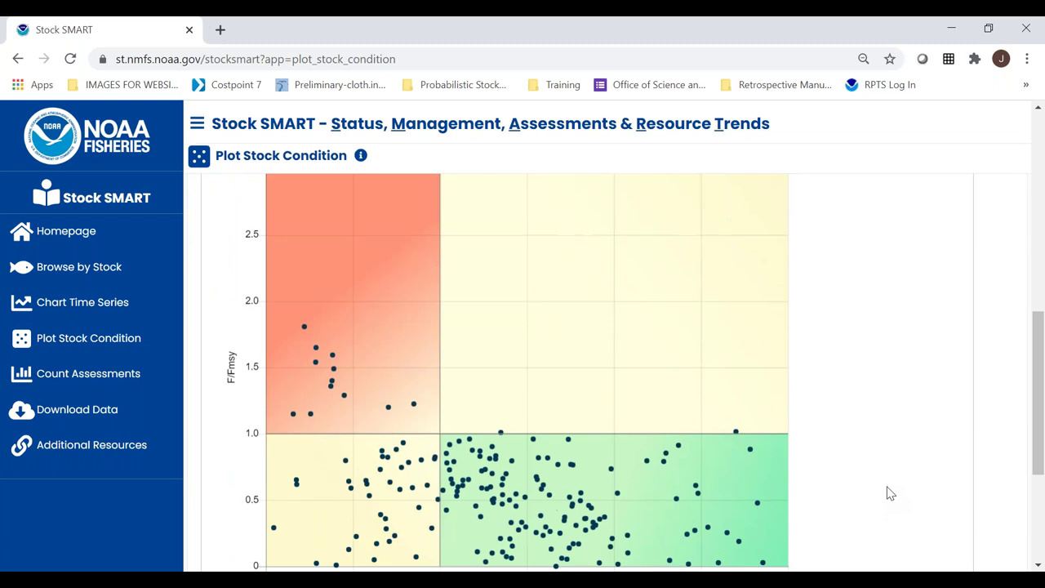
{"action": "scroll", "coordinate": [890, 492], "scroll_direction": "down", "scroll_amount": 1}
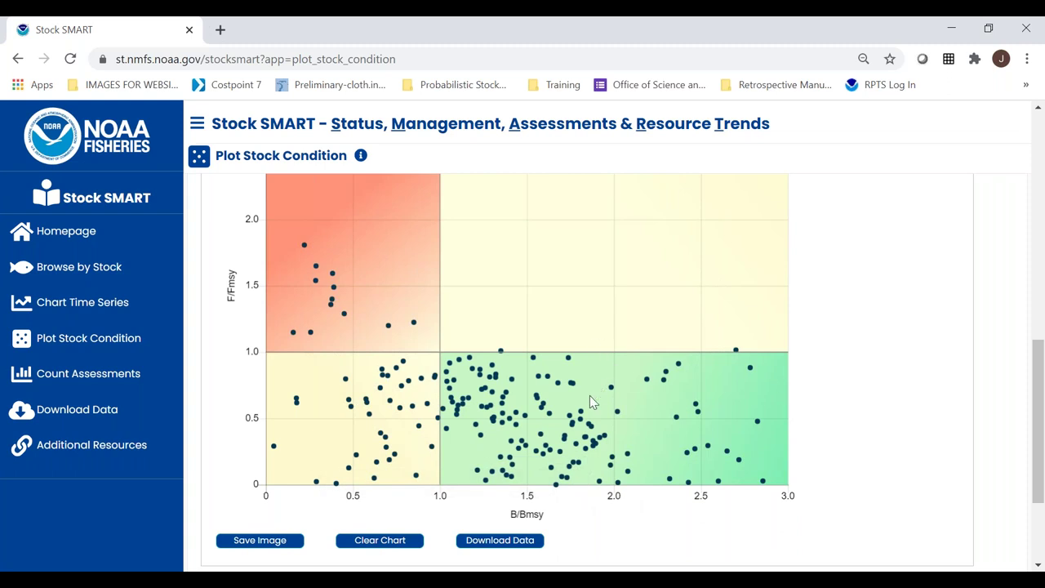
{"action": "mouse_move", "coordinate": [536, 396]}
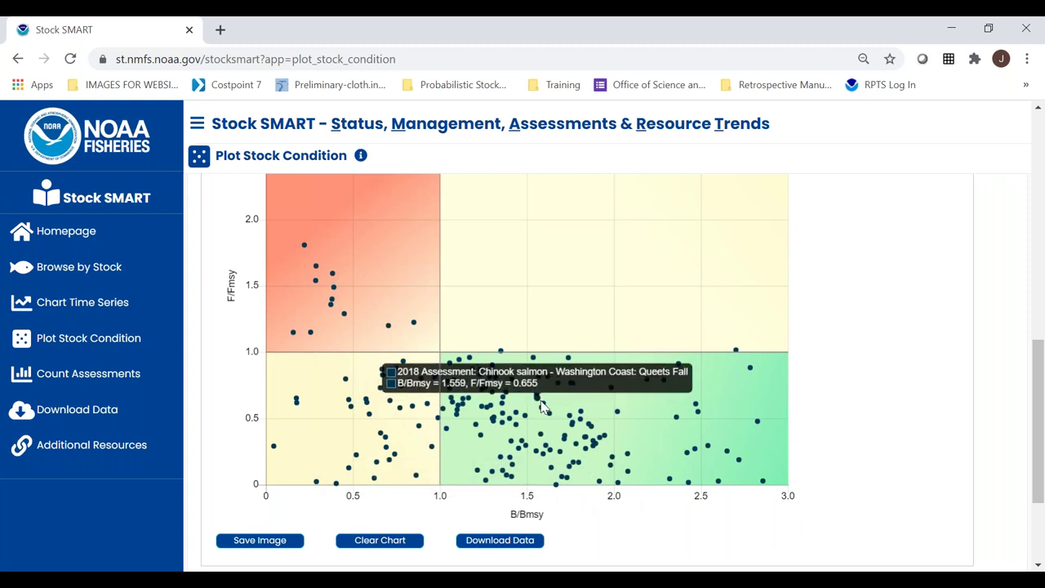
{"action": "mouse_move", "coordinate": [548, 421]}
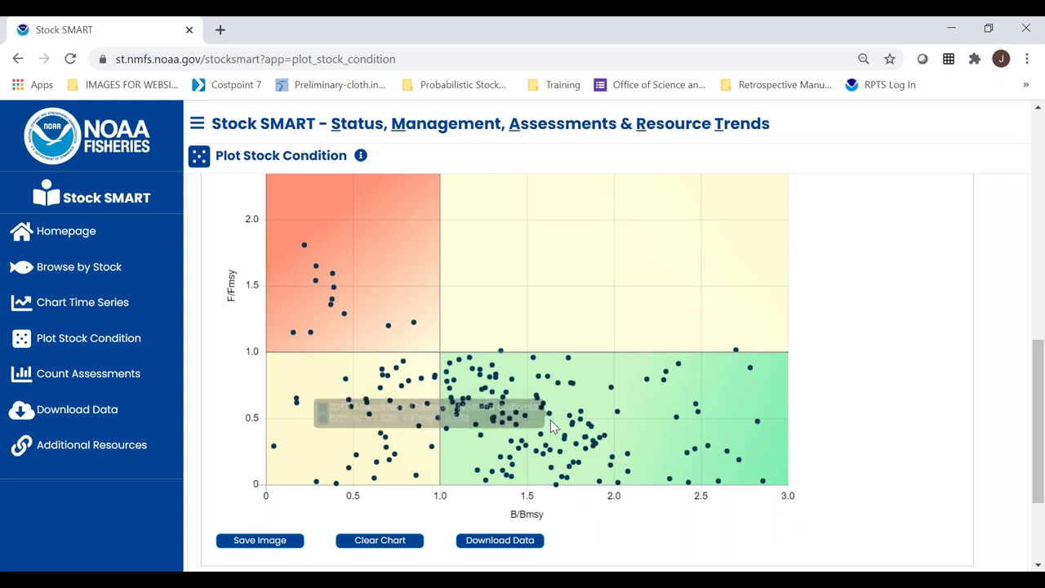
{"action": "mouse_move", "coordinate": [543, 438]}
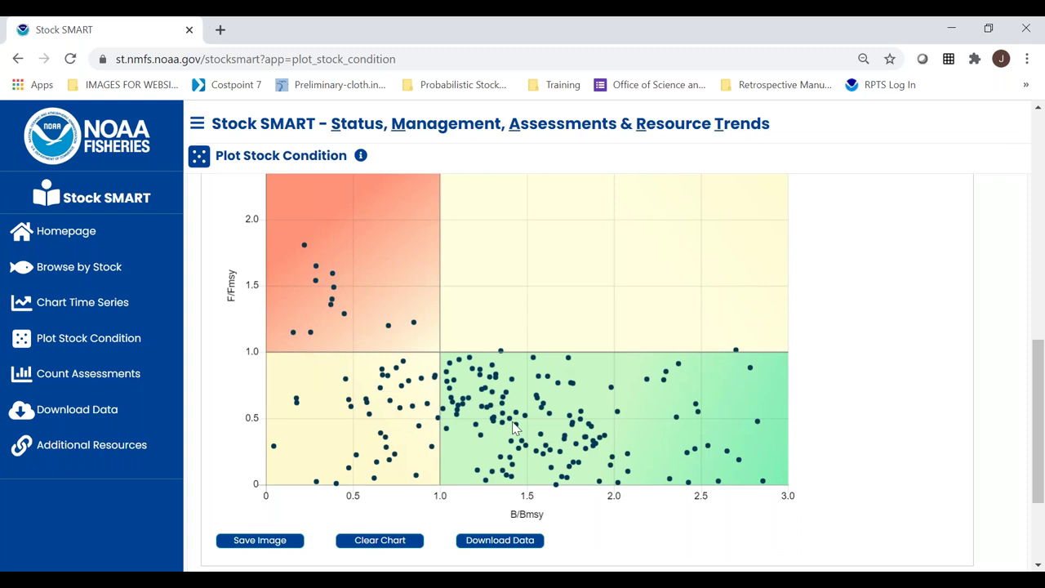
{"action": "mouse_move", "coordinate": [396, 445]}
{"action": "mouse_move", "coordinate": [449, 393]}
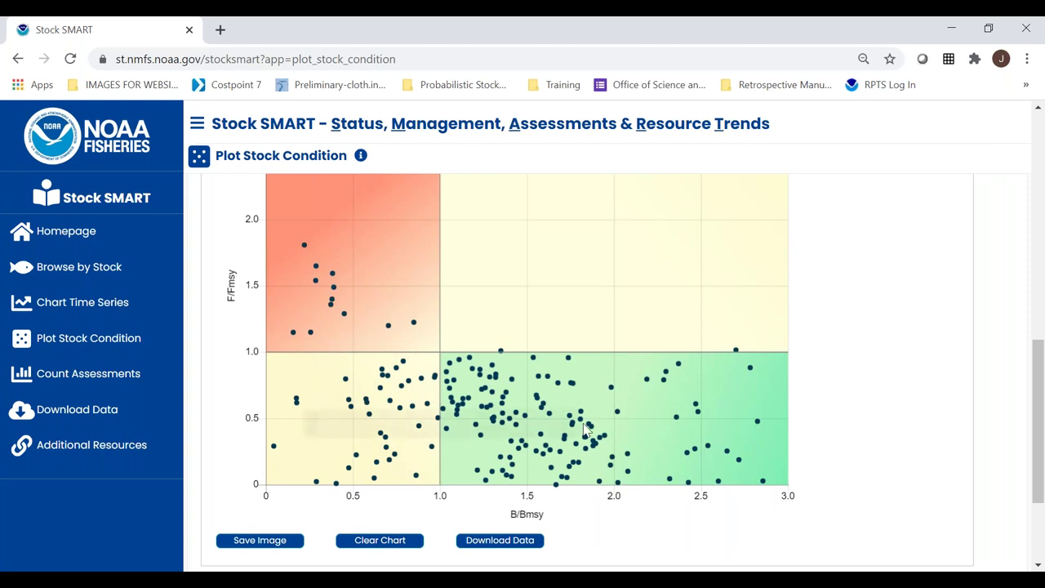
Clear the all-stocks plot, search for "pacific ocean perch" and select the Pacific Coast stock.
{"action": "scroll", "coordinate": [583, 423], "scroll_direction": "up", "scroll_amount": 3}
{"action": "scroll", "coordinate": [583, 426], "scroll_direction": "up", "scroll_amount": 2}
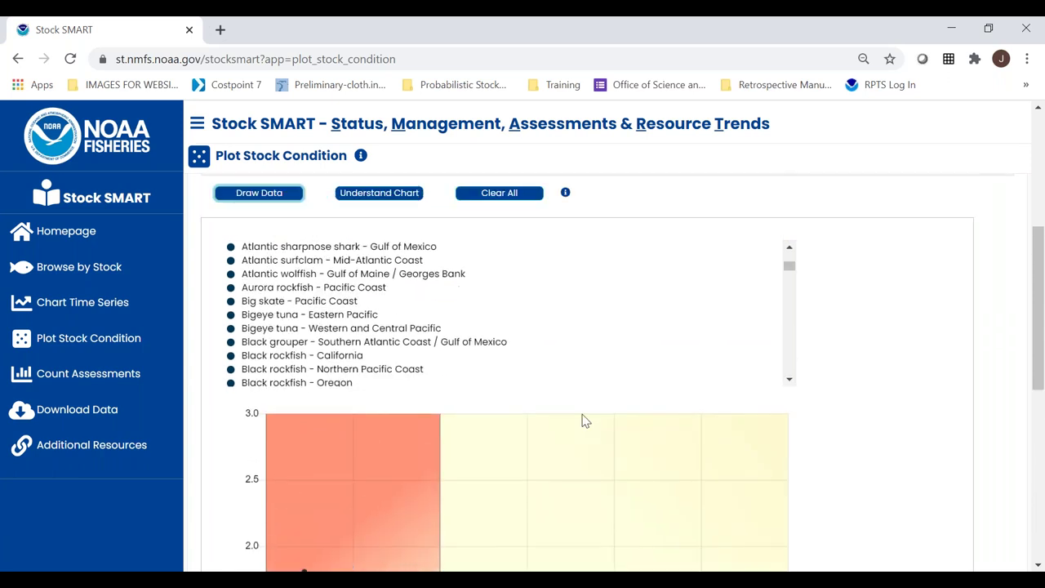
{"action": "scroll", "coordinate": [599, 324], "scroll_direction": "up", "scroll_amount": 4}
{"action": "scroll", "coordinate": [868, 479], "scroll_direction": "up", "scroll_amount": 5}
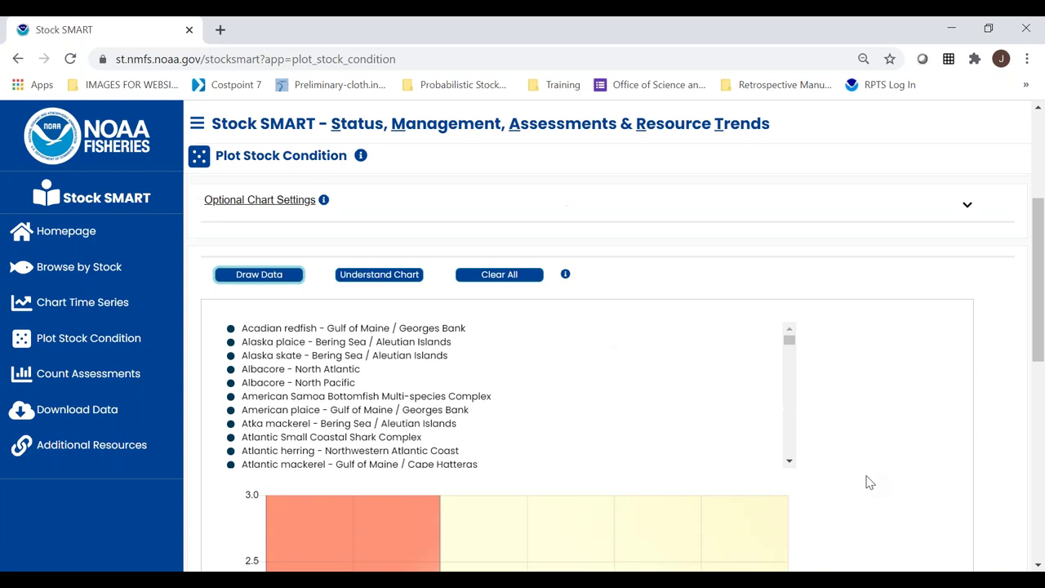
{"action": "left_click", "coordinate": [520, 520]}
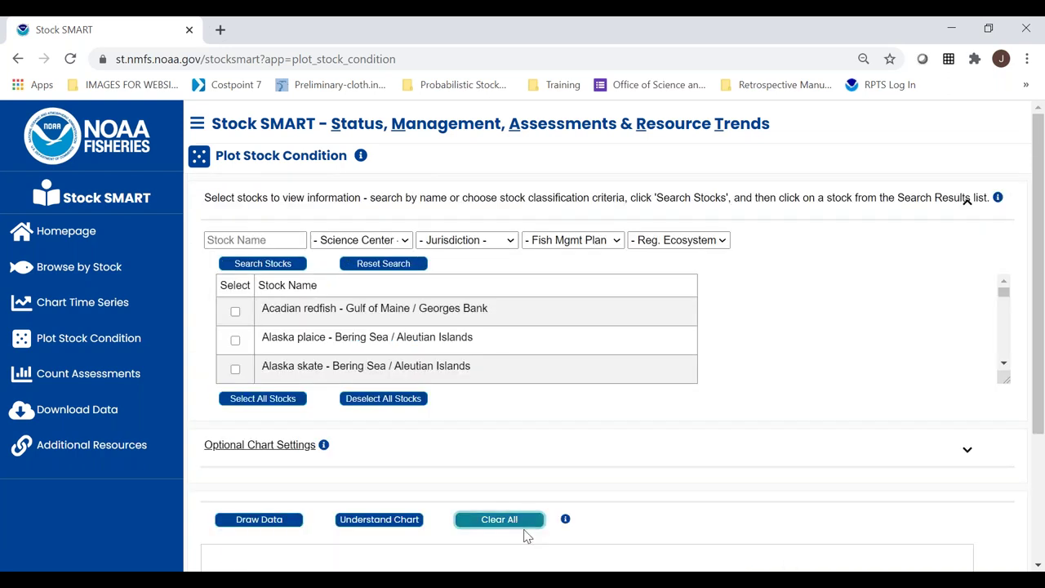
{"action": "left_click", "coordinate": [256, 241]}
{"action": "key", "text": "Down"}
{"action": "key", "text": "Down"}
{"action": "key", "text": "Down"}
{"action": "key", "text": "Return"}
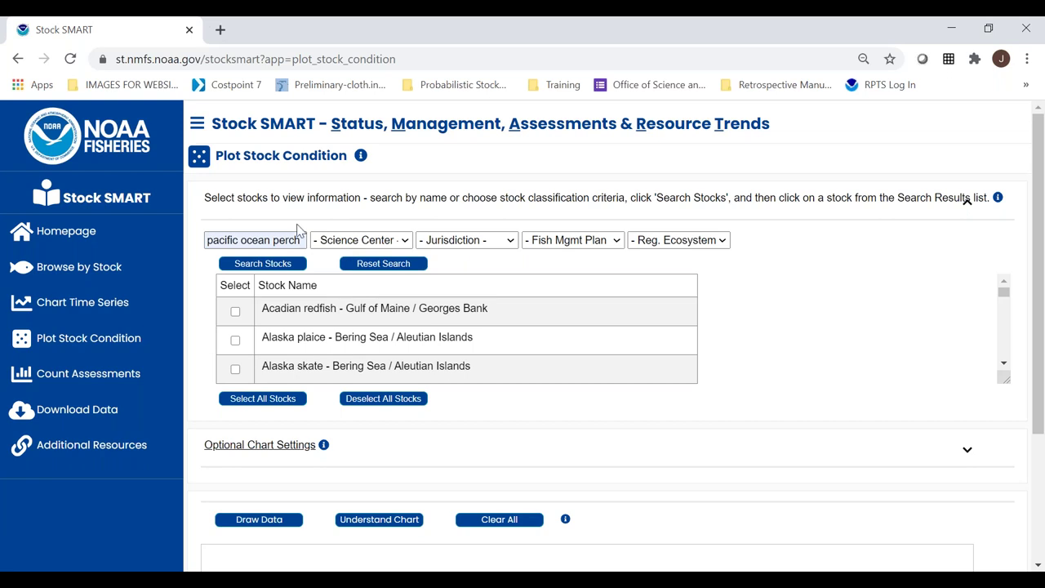
{"action": "left_click", "coordinate": [284, 266]}
{"action": "left_click", "coordinate": [235, 369]}
Expand the optional chart settings and set the start year of the assessments to include to 2005.
{"action": "scroll", "coordinate": [515, 383], "scroll_direction": "down", "scroll_amount": 4}
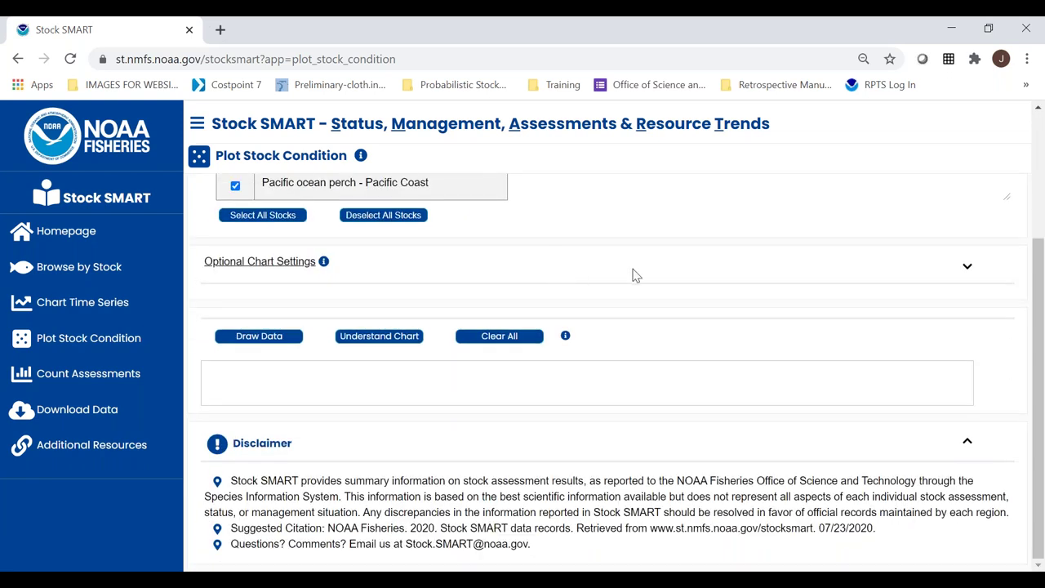
{"action": "scroll", "coordinate": [972, 441], "scroll_direction": "up", "scroll_amount": 2}
{"action": "scroll", "coordinate": [971, 441], "scroll_direction": "up", "scroll_amount": 2}
{"action": "left_click", "coordinate": [966, 425]}
{"action": "scroll", "coordinate": [657, 410], "scroll_direction": "down", "scroll_amount": 3}
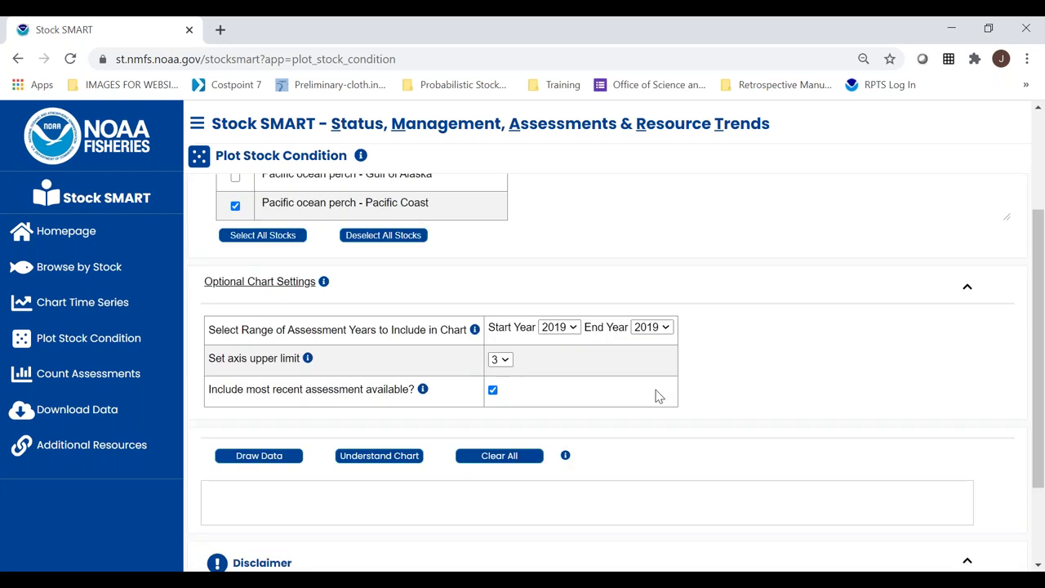
{"action": "left_click", "coordinate": [559, 328]}
{"action": "scroll", "coordinate": [560, 302], "scroll_direction": "down", "scroll_amount": 2}
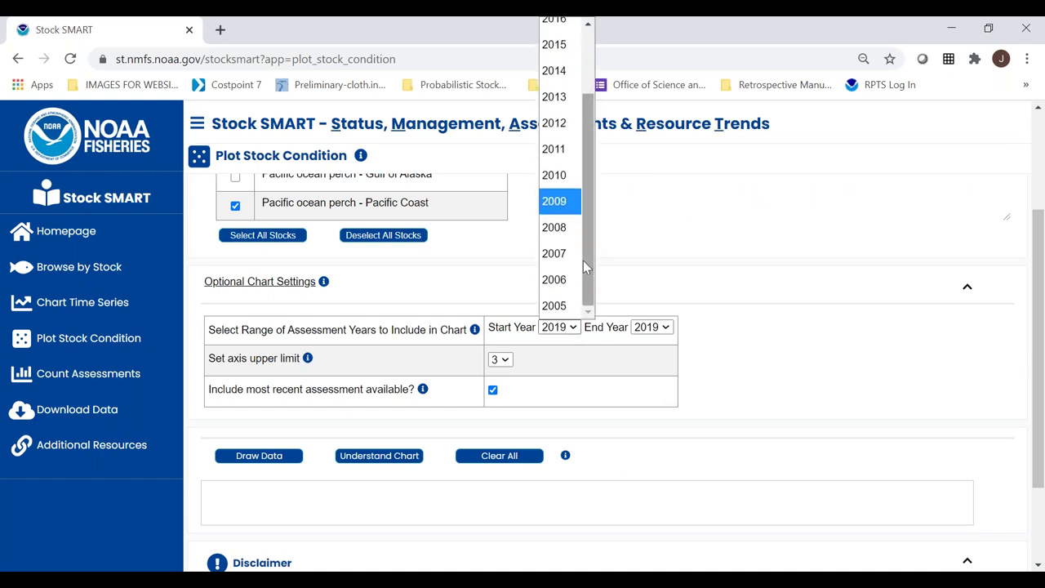
{"action": "left_click", "coordinate": [559, 306]}
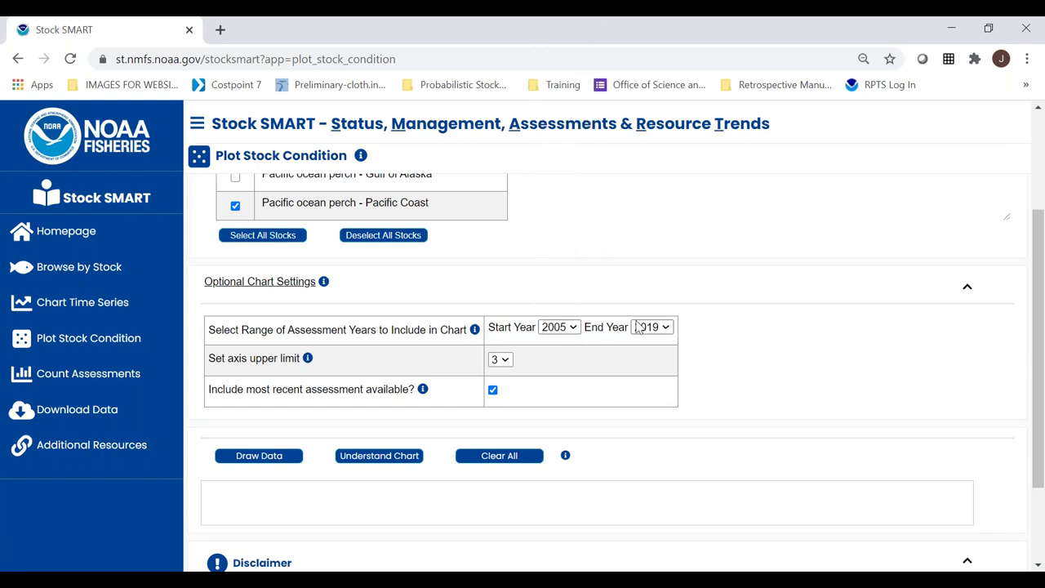
Draw the multi-year condition plot for the Pacific Coast perch stock and trace its assessment points from first to most recent.
{"action": "left_click", "coordinate": [274, 460]}
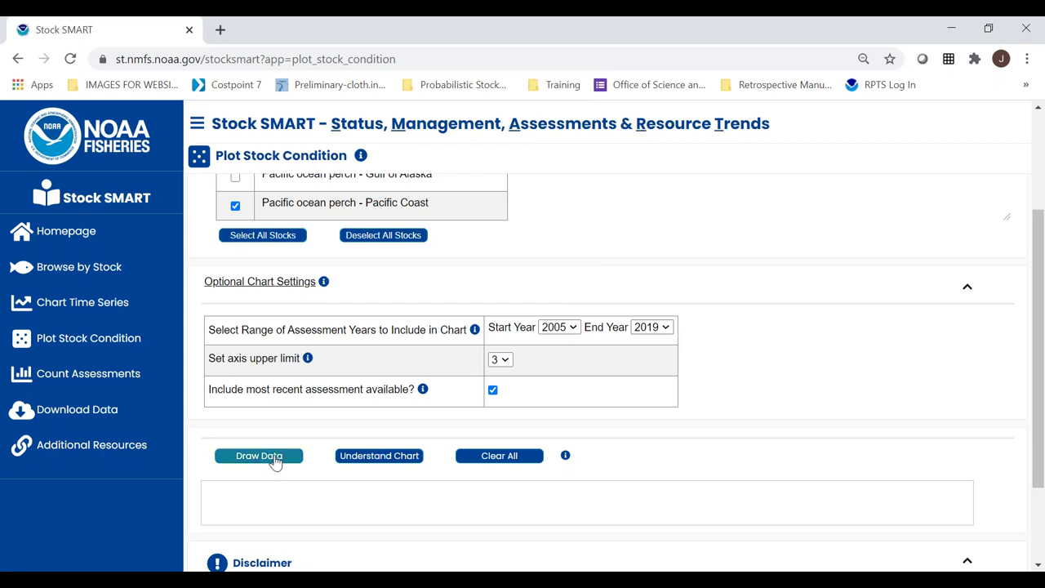
{"action": "scroll", "coordinate": [692, 412], "scroll_direction": "down", "scroll_amount": 3}
{"action": "scroll", "coordinate": [694, 398], "scroll_direction": "down", "scroll_amount": 2}
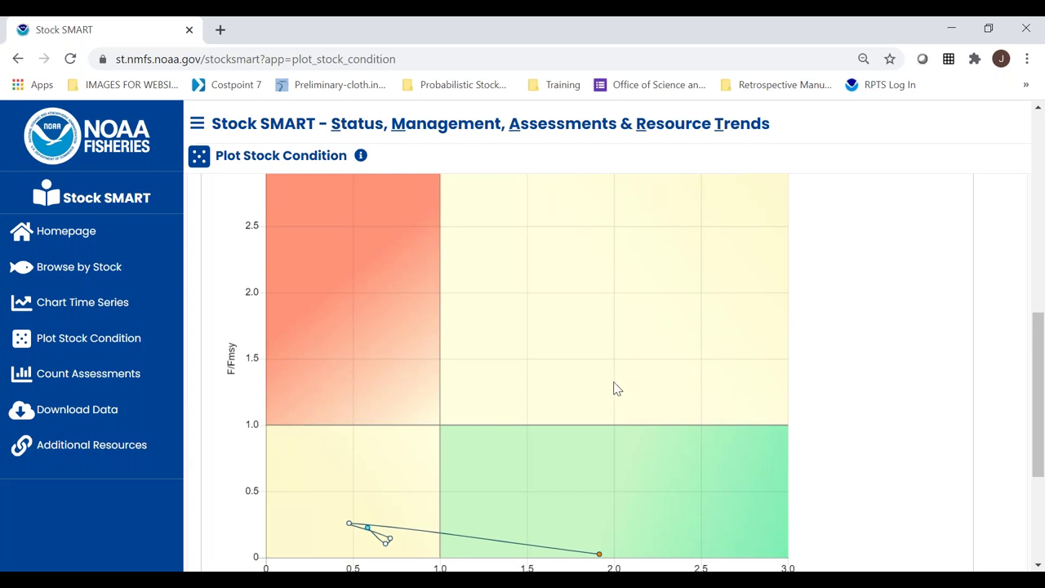
{"action": "mouse_move", "coordinate": [368, 529]}
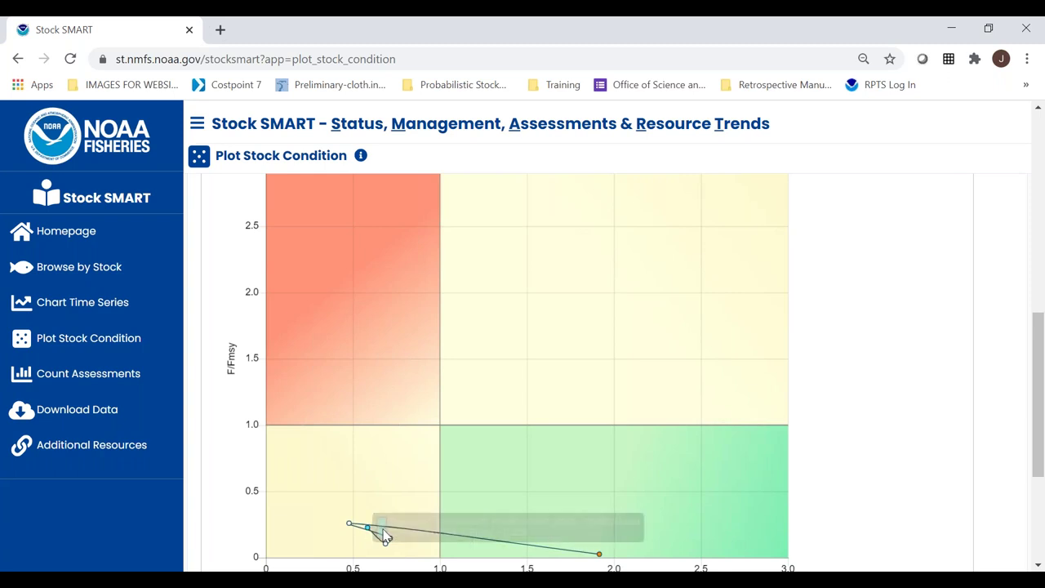
{"action": "mouse_move", "coordinate": [386, 549]}
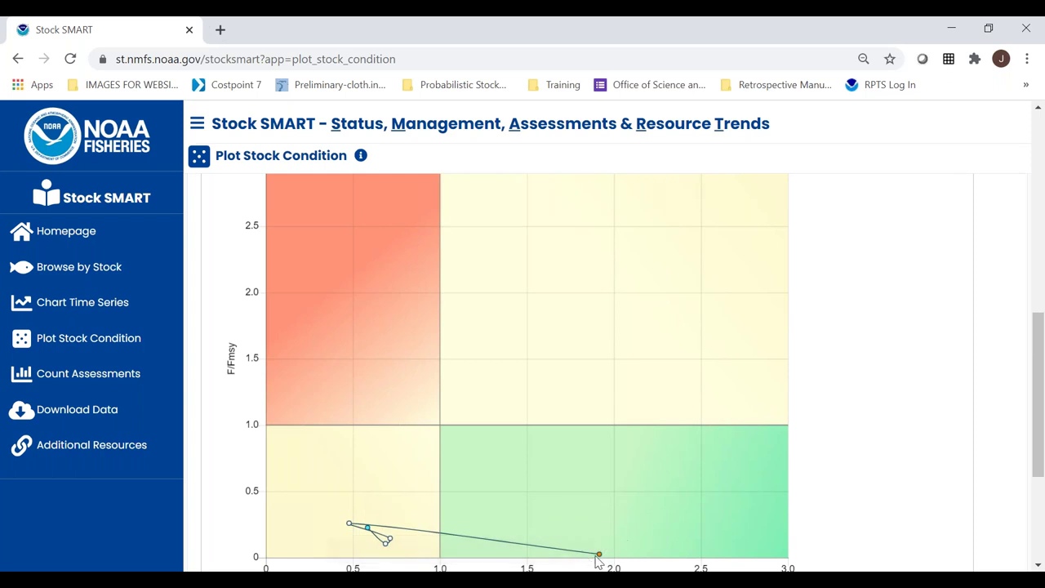
{"action": "mouse_move", "coordinate": [601, 557]}
Open Count Assessments, draw the data for all regions and all stocks for 2010 to 2019, and review the completed-assessment totals.
{"action": "left_click", "coordinate": [119, 384]}
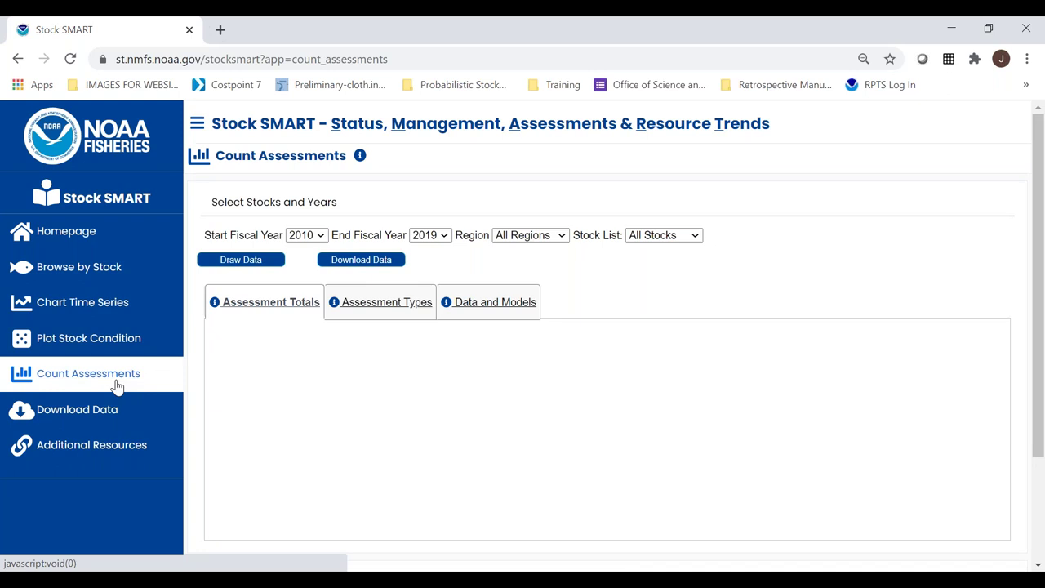
{"action": "left_click", "coordinate": [218, 263]}
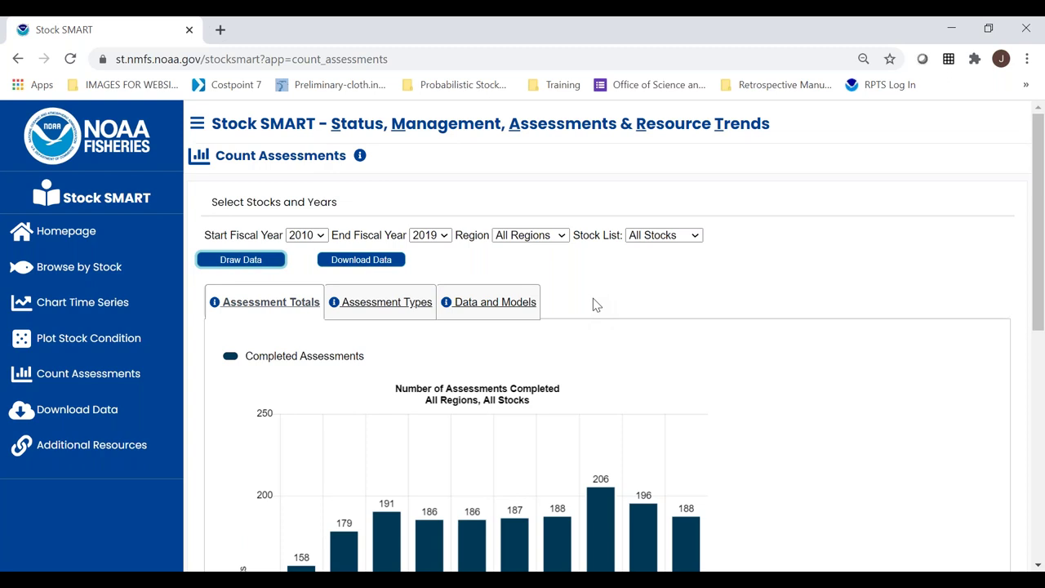
{"action": "left_click", "coordinate": [540, 237]}
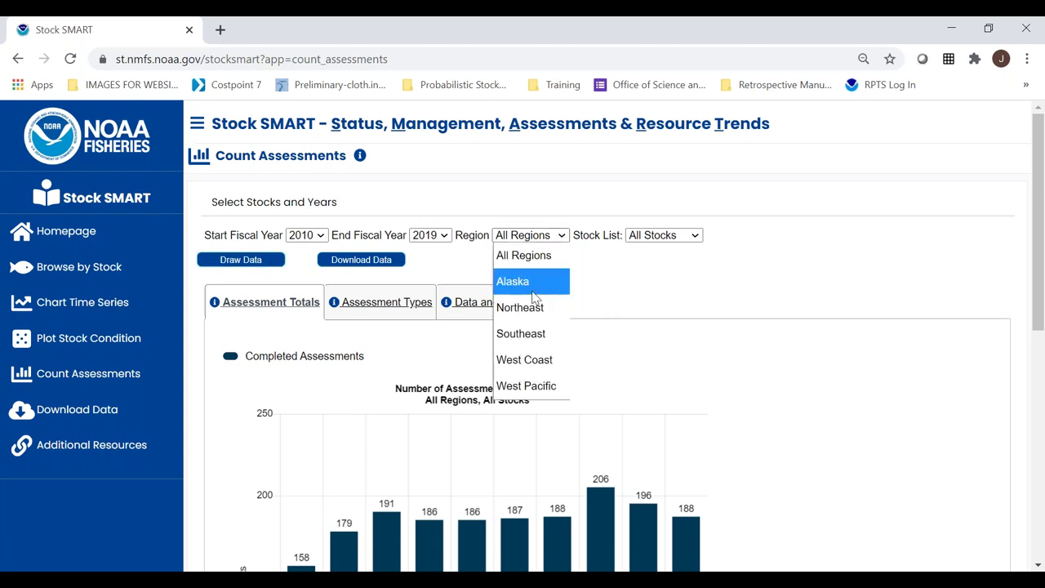
{"action": "left_click", "coordinate": [536, 249]}
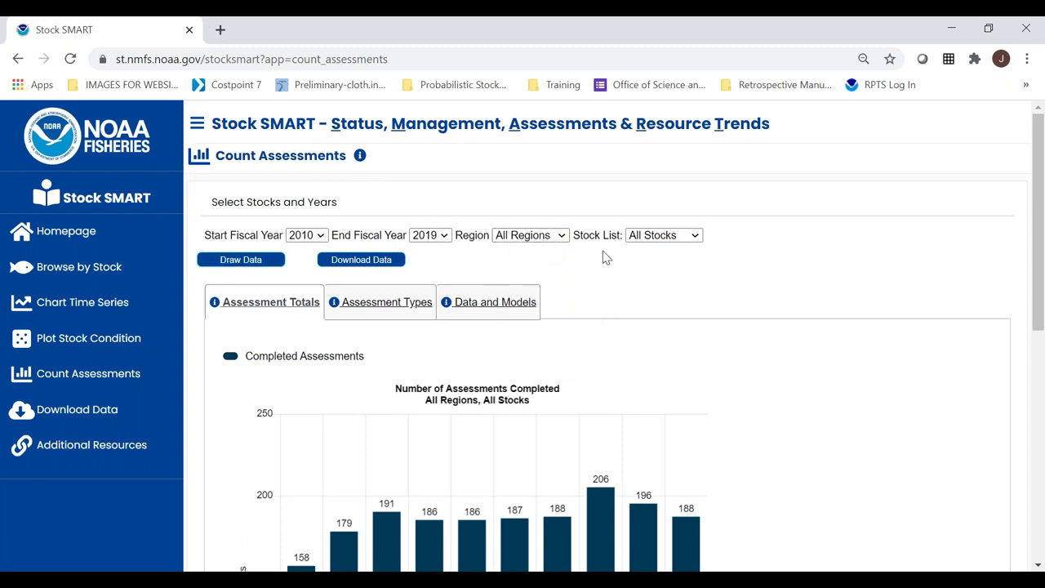
{"action": "scroll", "coordinate": [632, 288], "scroll_direction": "down", "scroll_amount": 2}
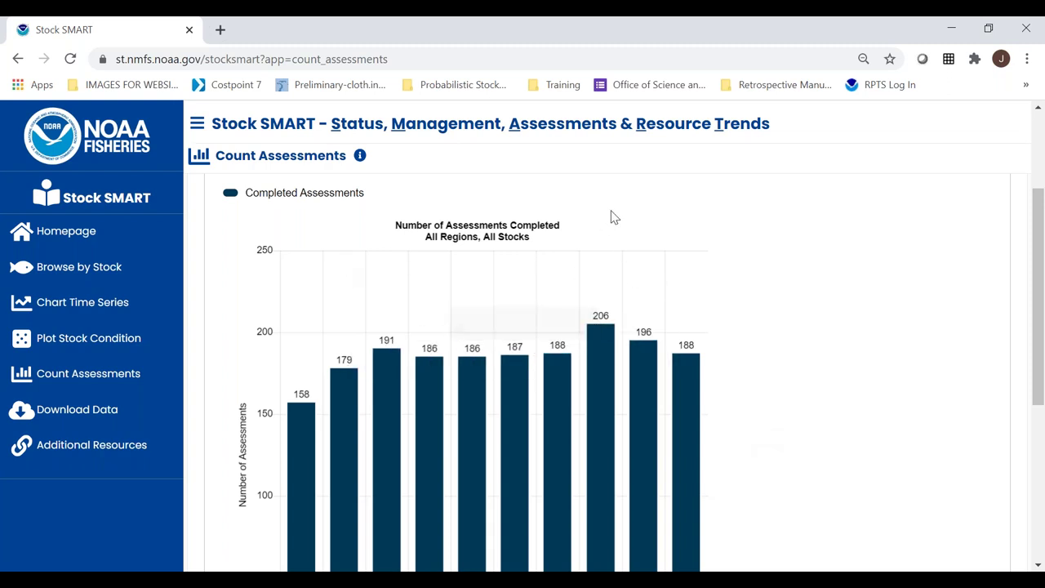
{"action": "scroll", "coordinate": [645, 303], "scroll_direction": "up", "scroll_amount": 2}
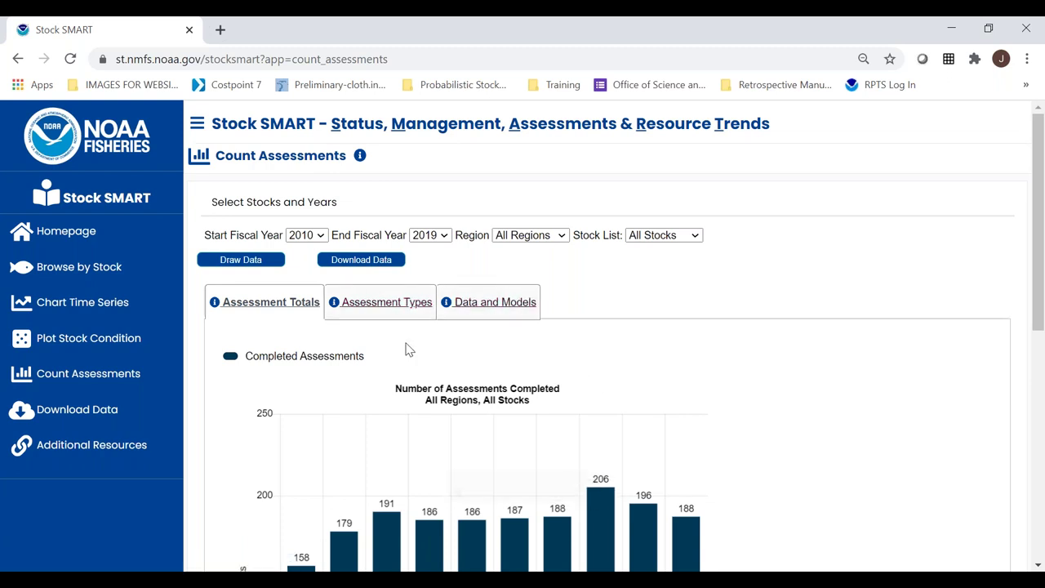
Switch to the Assessment Types chart and review its legend of types for FY2019 and after versus FY2018 and before.
{"action": "left_click", "coordinate": [284, 315]}
{"action": "left_click", "coordinate": [388, 314]}
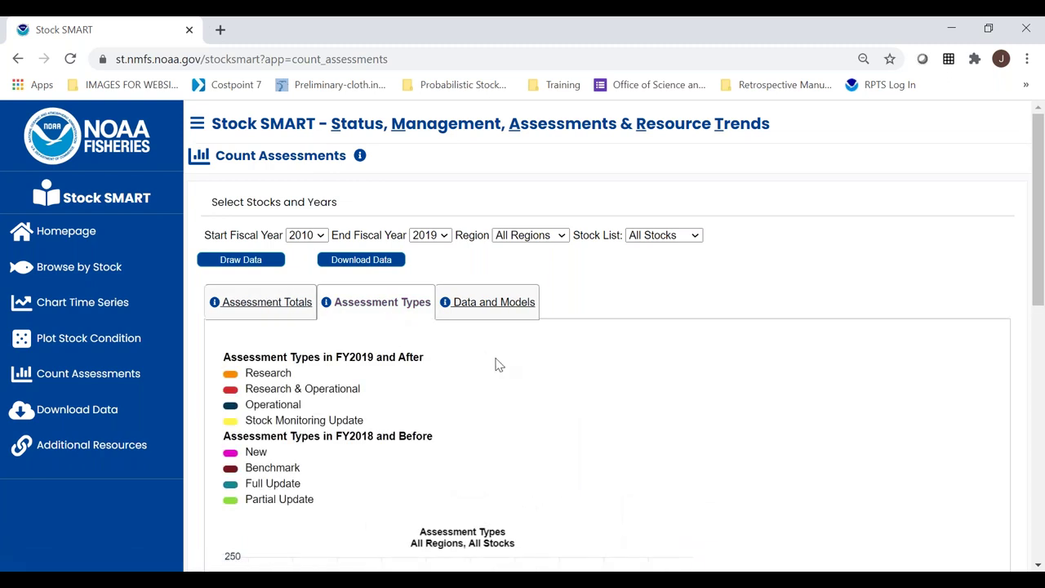
{"action": "scroll", "coordinate": [499, 389], "scroll_direction": "down", "scroll_amount": 2}
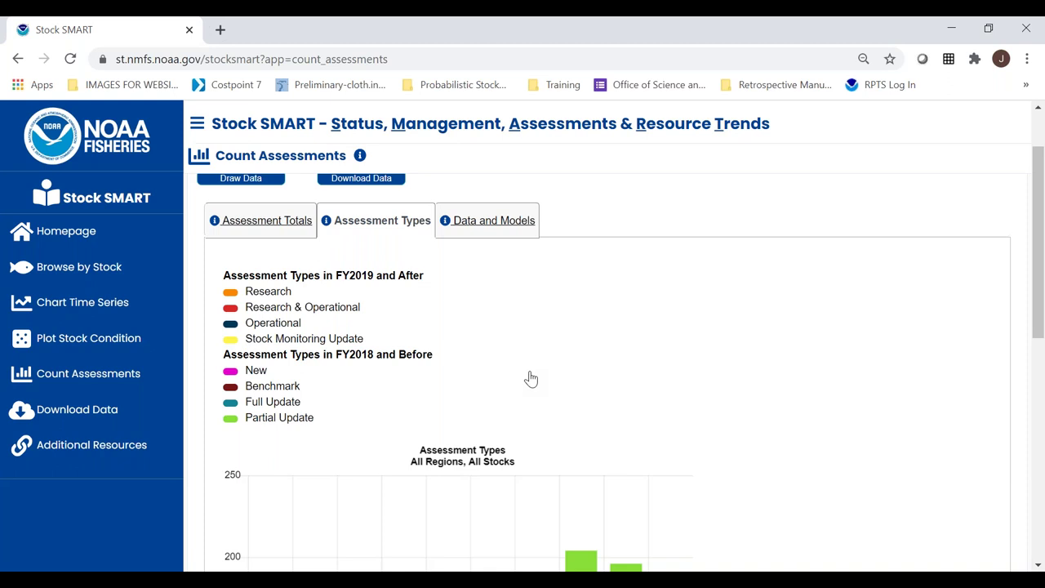
{"action": "scroll", "coordinate": [511, 334], "scroll_direction": "down", "scroll_amount": 2}
{"action": "scroll", "coordinate": [526, 296], "scroll_direction": "up", "scroll_amount": 2}
Examine the stacked fiscal-year bars of the assessment types chart, inspecting the Benchmark and Full Update counts in several years.
{"action": "scroll", "coordinate": [551, 343], "scroll_direction": "down", "scroll_amount": 5}
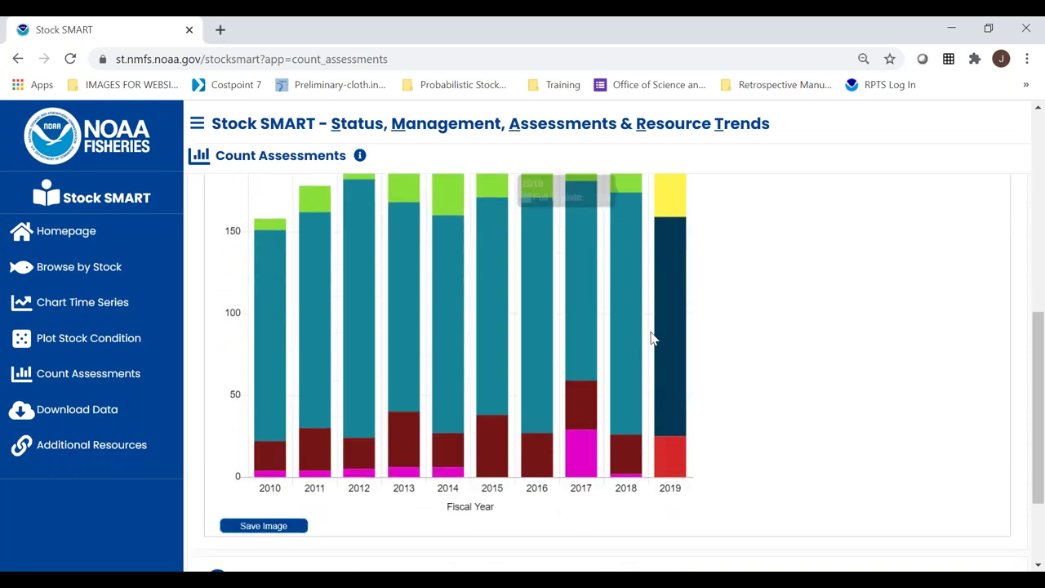
{"action": "scroll", "coordinate": [782, 411], "scroll_direction": "up", "scroll_amount": 1}
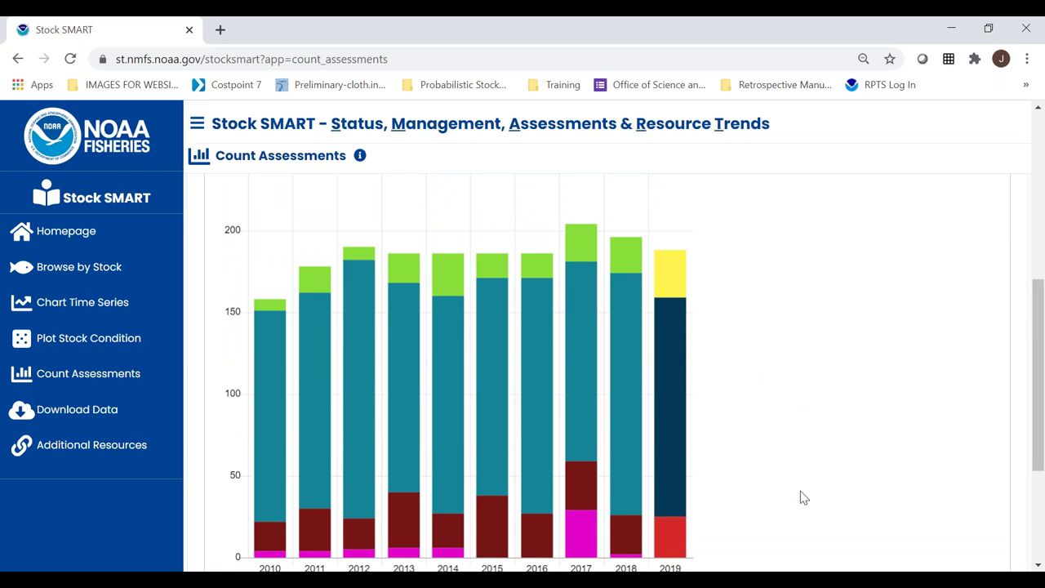
{"action": "mouse_move", "coordinate": [329, 544]}
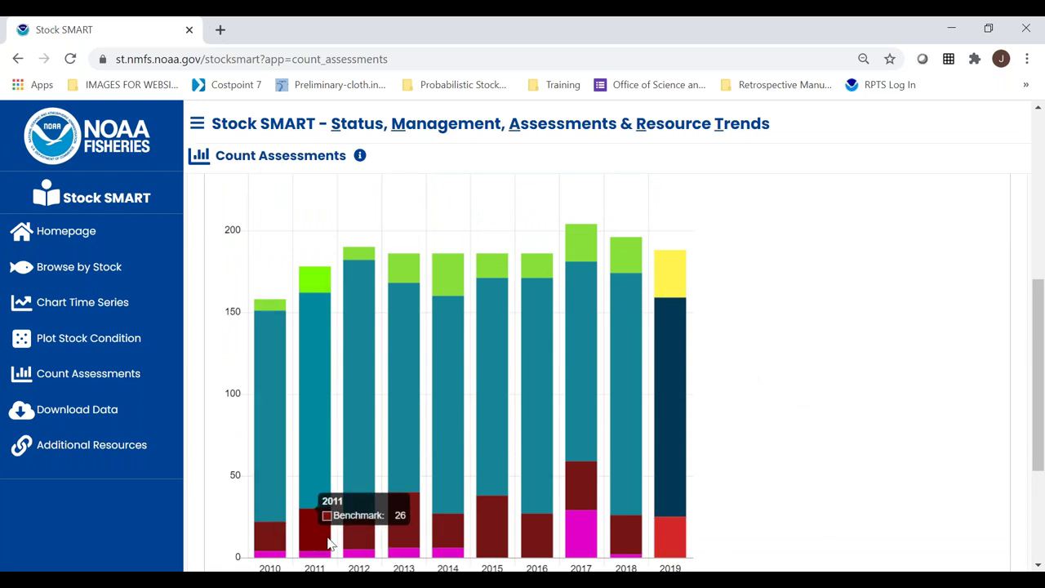
{"action": "mouse_move", "coordinate": [451, 547]}
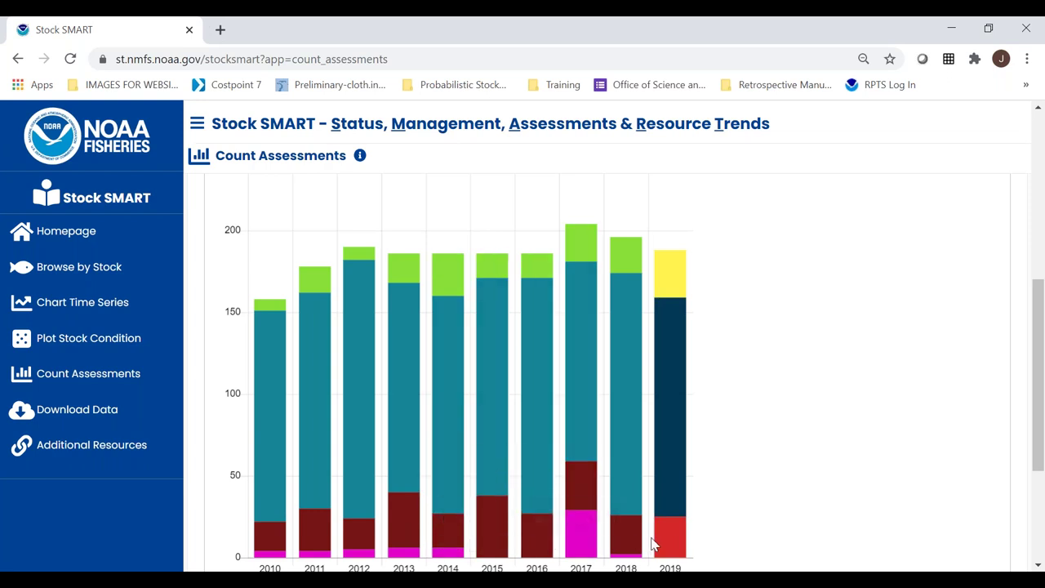
{"action": "mouse_move", "coordinate": [631, 545]}
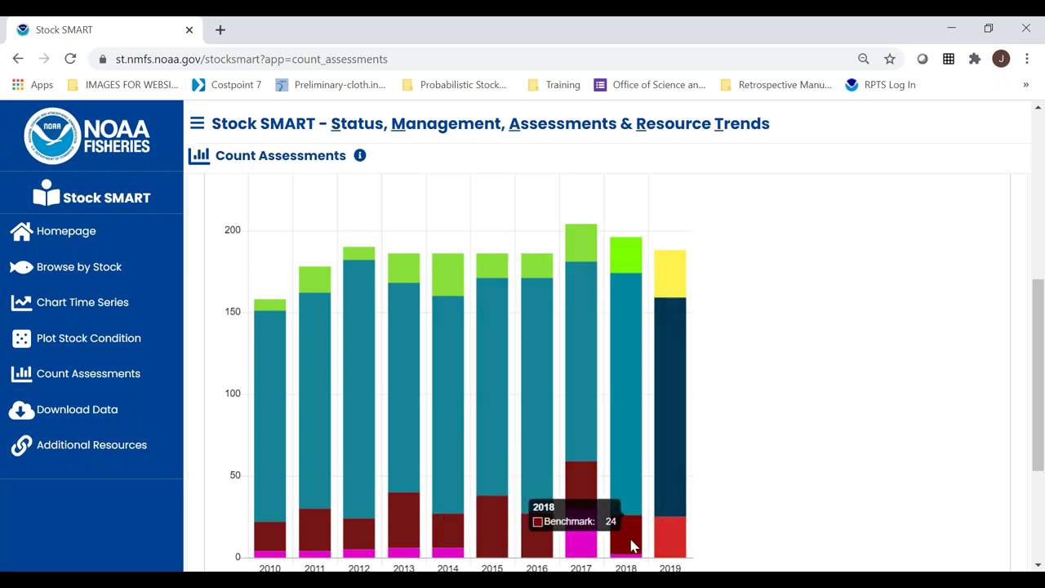
{"action": "mouse_move", "coordinate": [335, 414]}
{"action": "mouse_move", "coordinate": [390, 420]}
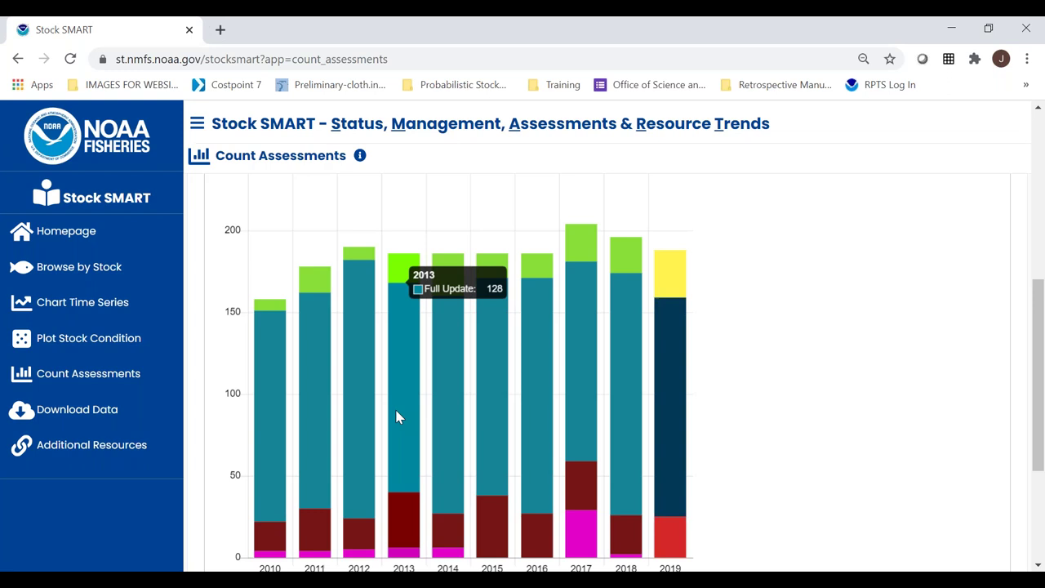
Inspect the Partial Update segments of the assessment types chart in several years and compare them with the 2019 bar.
{"action": "mouse_move", "coordinate": [674, 410]}
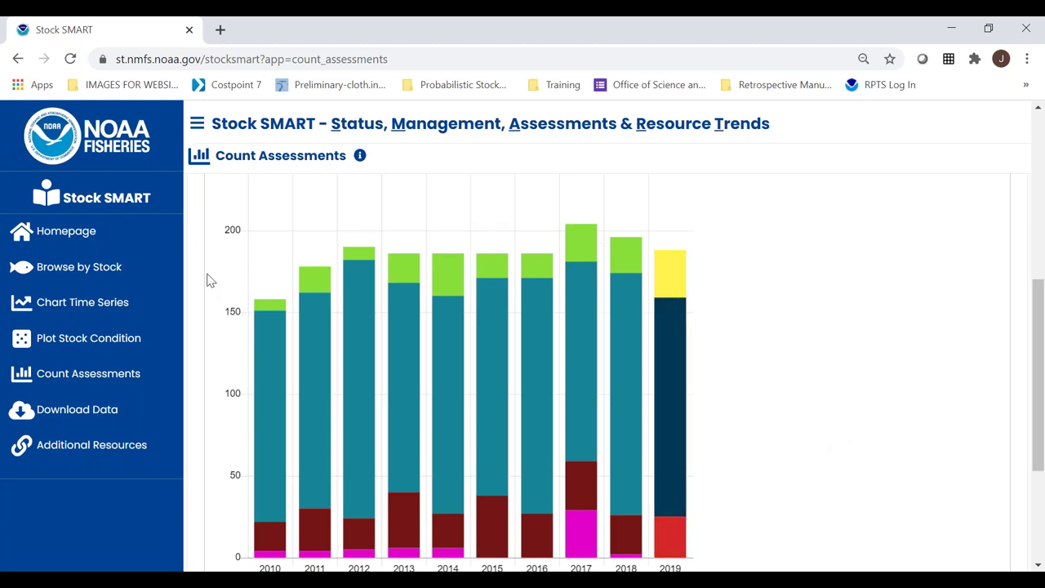
{"action": "mouse_move", "coordinate": [364, 258]}
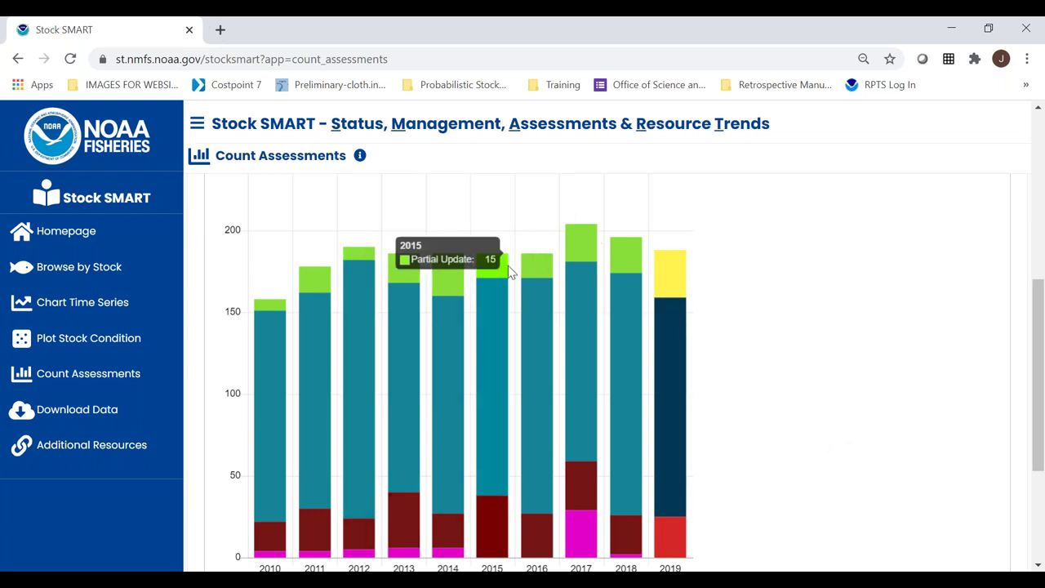
{"action": "mouse_move", "coordinate": [626, 258]}
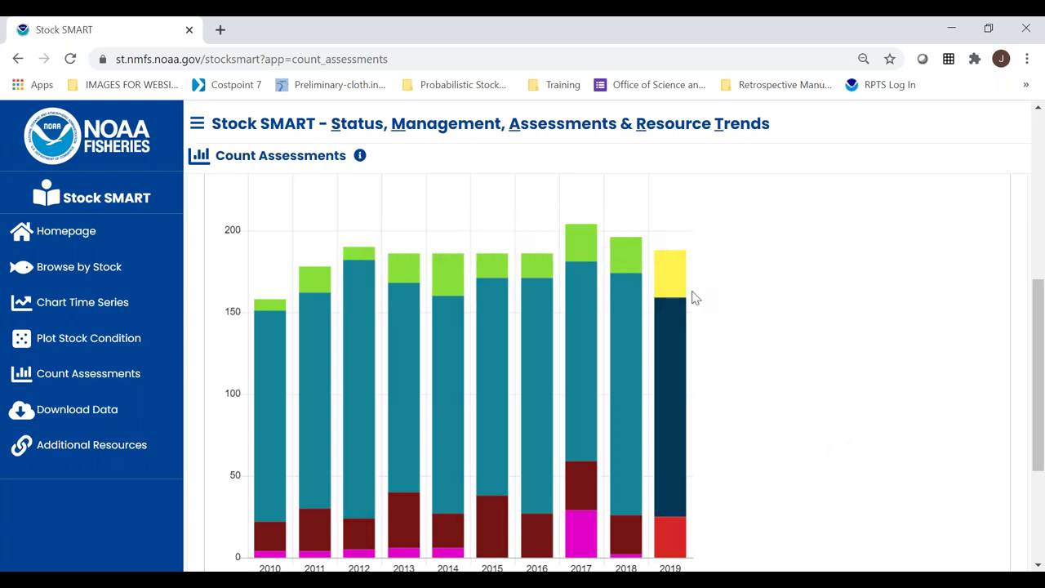
Switch to the Data and Models charts and review the legends and bars for Assessment Model Complexity and Level of Catch Data.
{"action": "scroll", "coordinate": [775, 484], "scroll_direction": "up", "scroll_amount": 4}
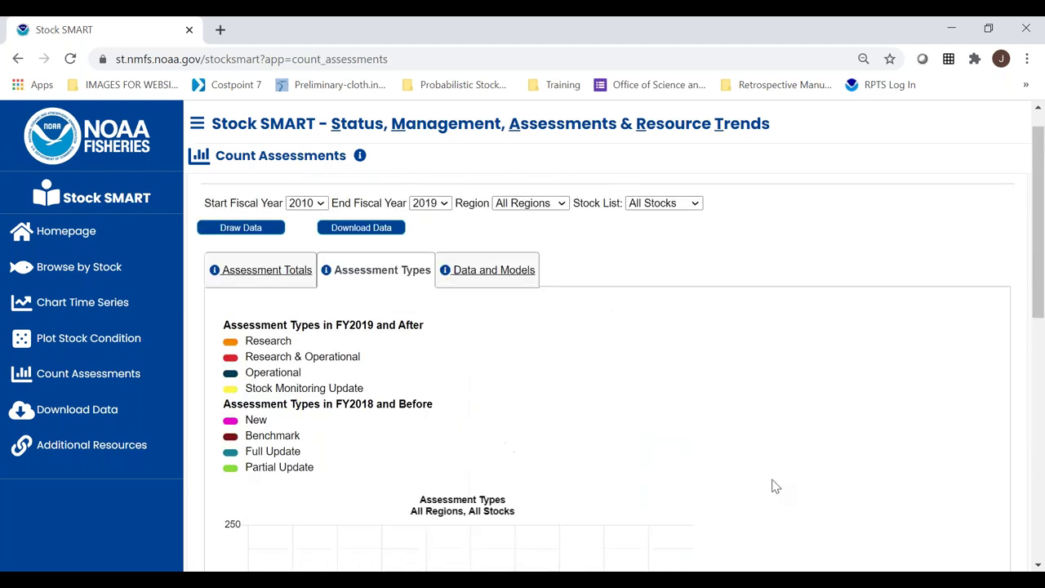
{"action": "left_click", "coordinate": [519, 307]}
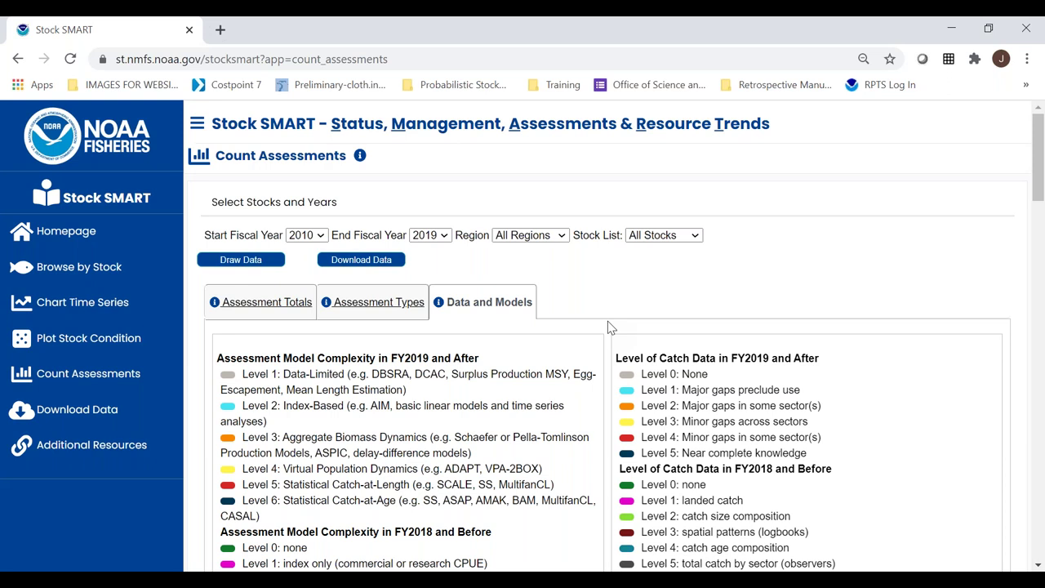
{"action": "scroll", "coordinate": [498, 250], "scroll_direction": "down", "scroll_amount": 2}
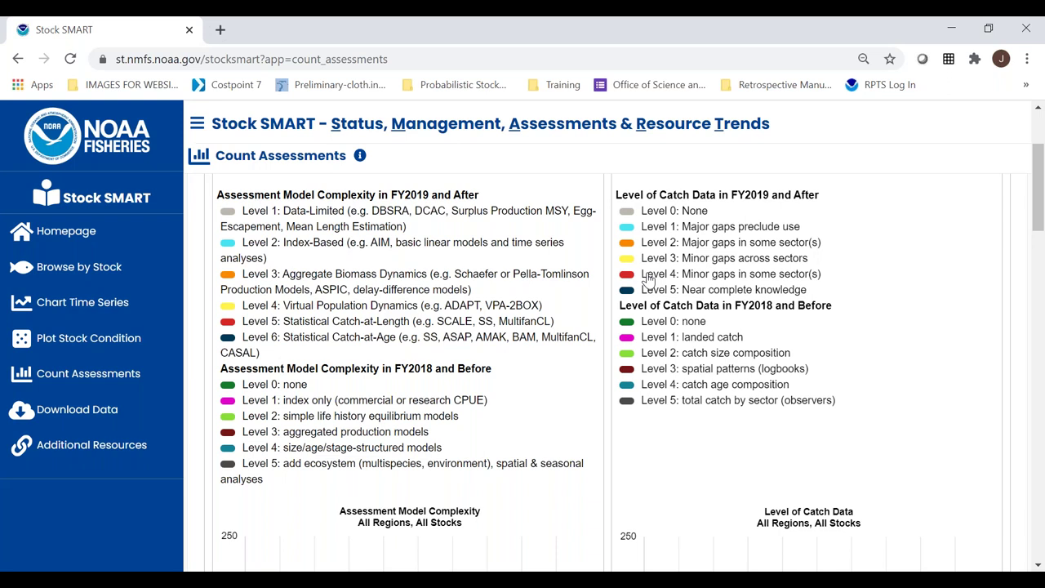
{"action": "scroll", "coordinate": [587, 311], "scroll_direction": "down", "scroll_amount": 3}
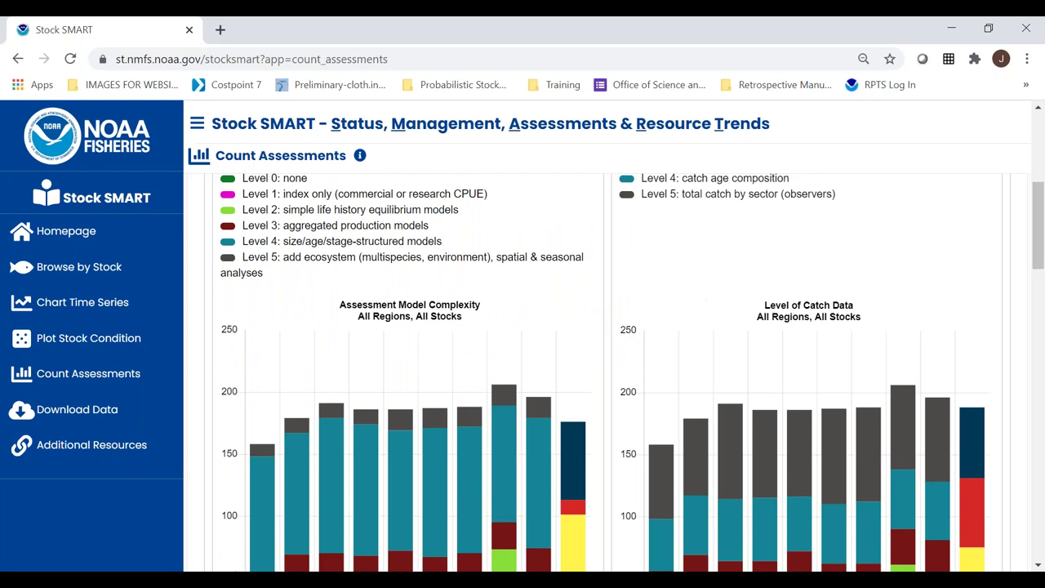
Review the Data and Models charts for abundance, life history, size/age composition and ecosystem linkage, including their FY2019 and FY2018 level definitions.
{"action": "scroll", "coordinate": [592, 322], "scroll_direction": "down", "scroll_amount": 5}
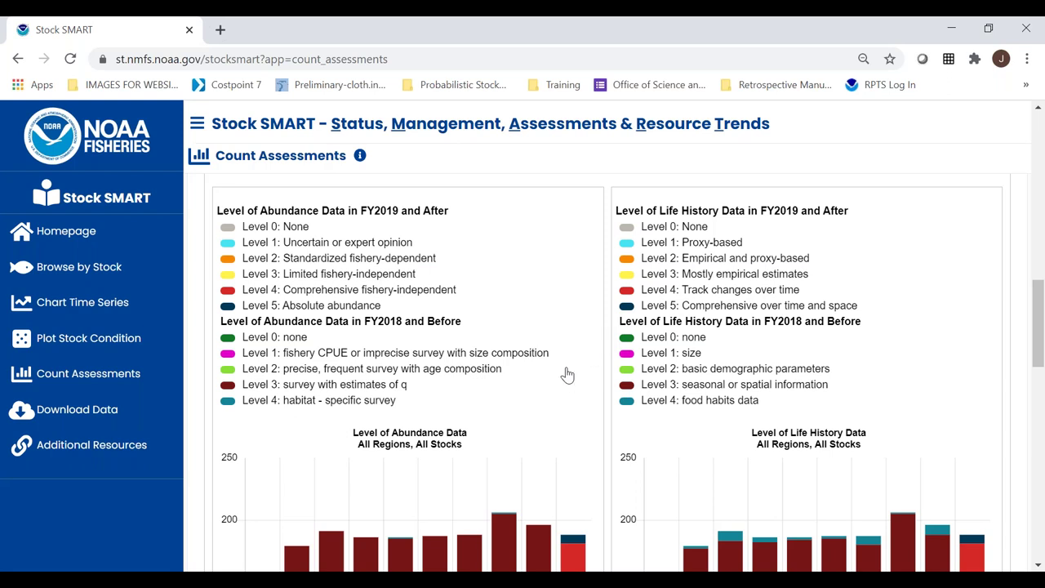
{"action": "scroll", "coordinate": [564, 364], "scroll_direction": "down", "scroll_amount": 4}
{"action": "scroll", "coordinate": [568, 363], "scroll_direction": "down", "scroll_amount": 4}
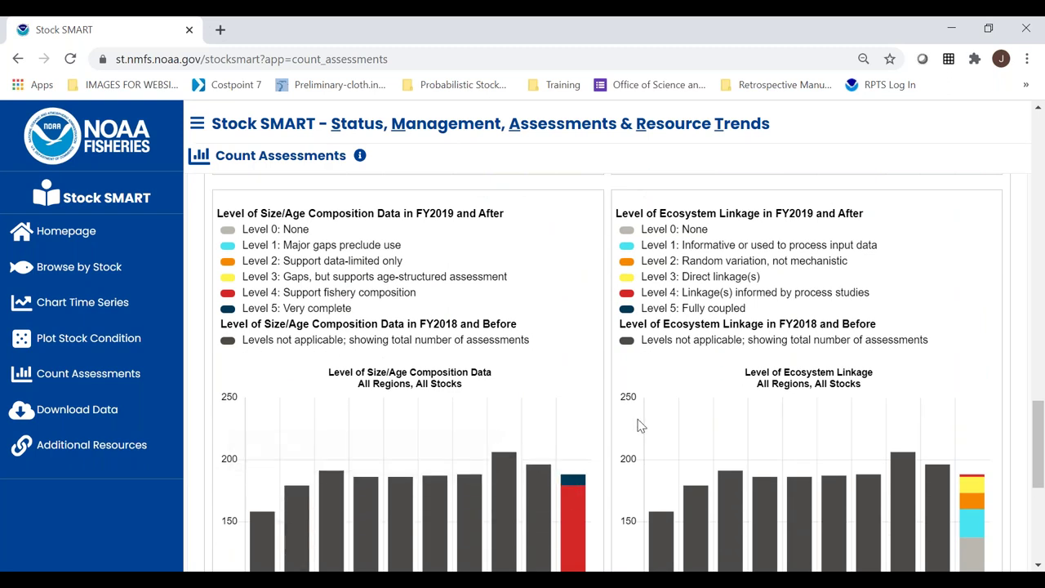
{"action": "scroll", "coordinate": [653, 418], "scroll_direction": "down", "scroll_amount": 2}
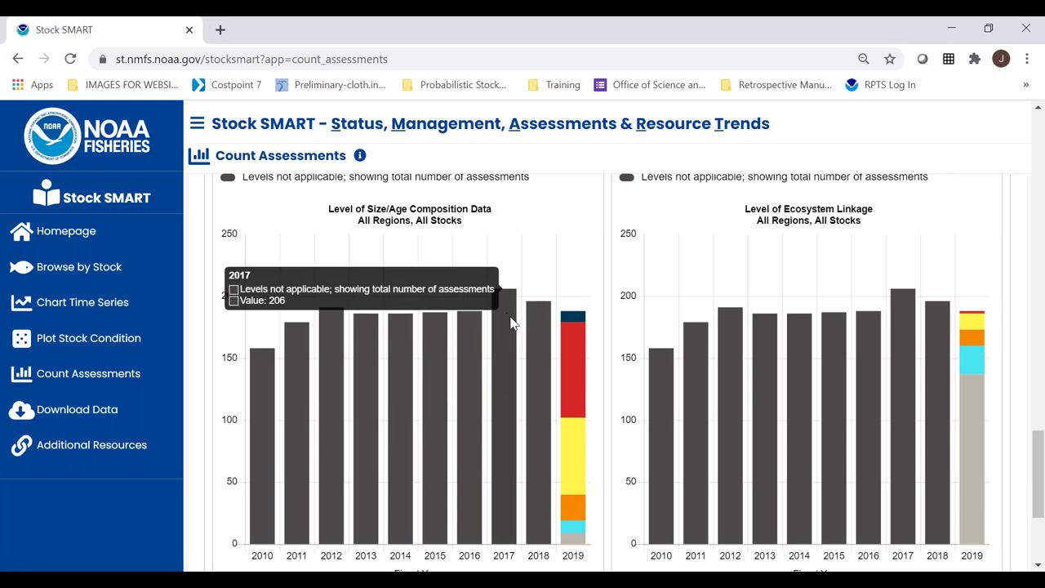
{"action": "scroll", "coordinate": [539, 263], "scroll_direction": "up", "scroll_amount": 1}
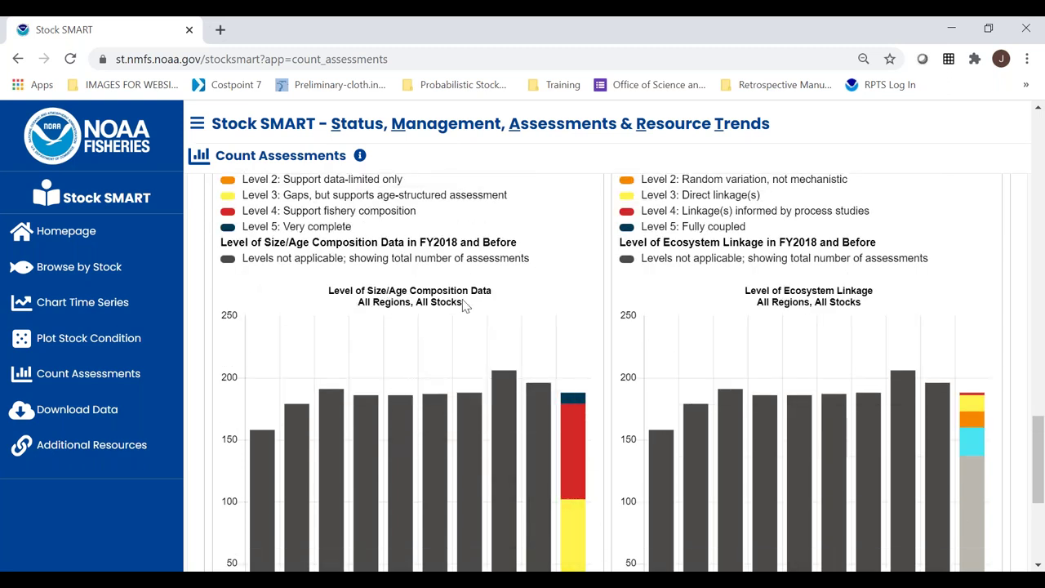
{"action": "scroll", "coordinate": [488, 298], "scroll_direction": "up", "scroll_amount": 1}
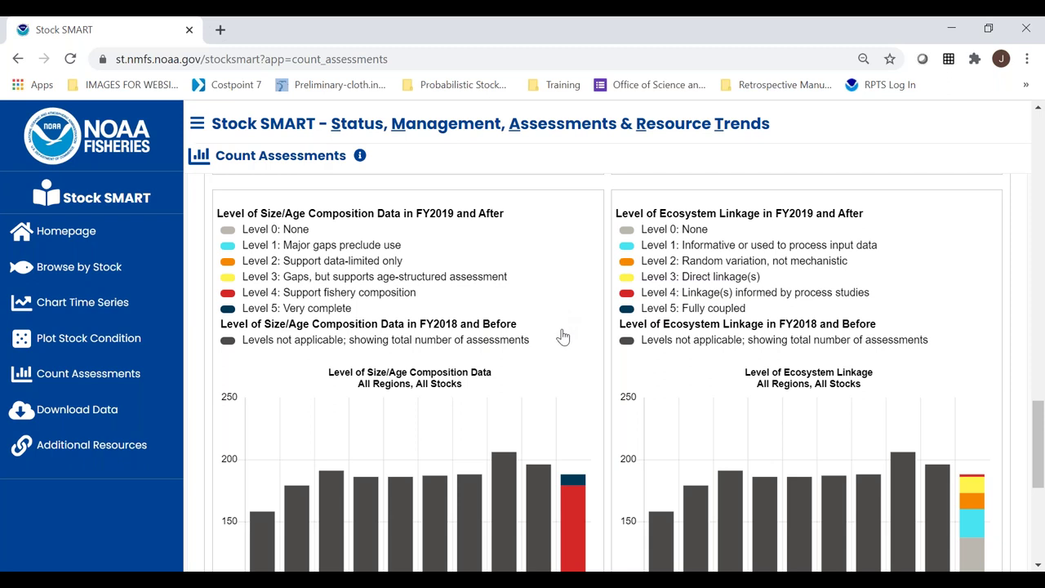
{"action": "scroll", "coordinate": [584, 408], "scroll_direction": "up", "scroll_amount": 4}
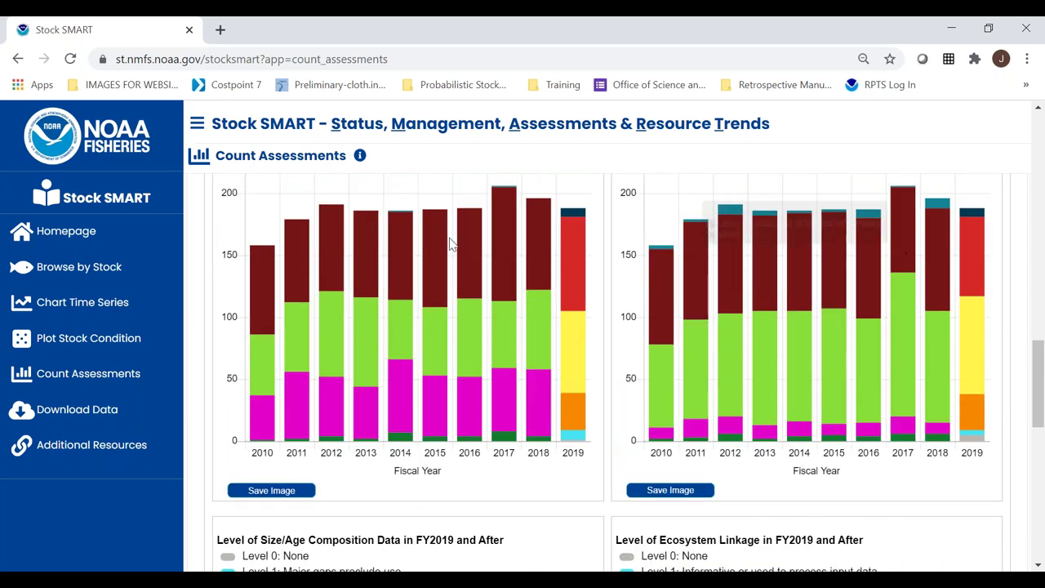
{"action": "scroll", "coordinate": [612, 400], "scroll_direction": "up", "scroll_amount": 10}
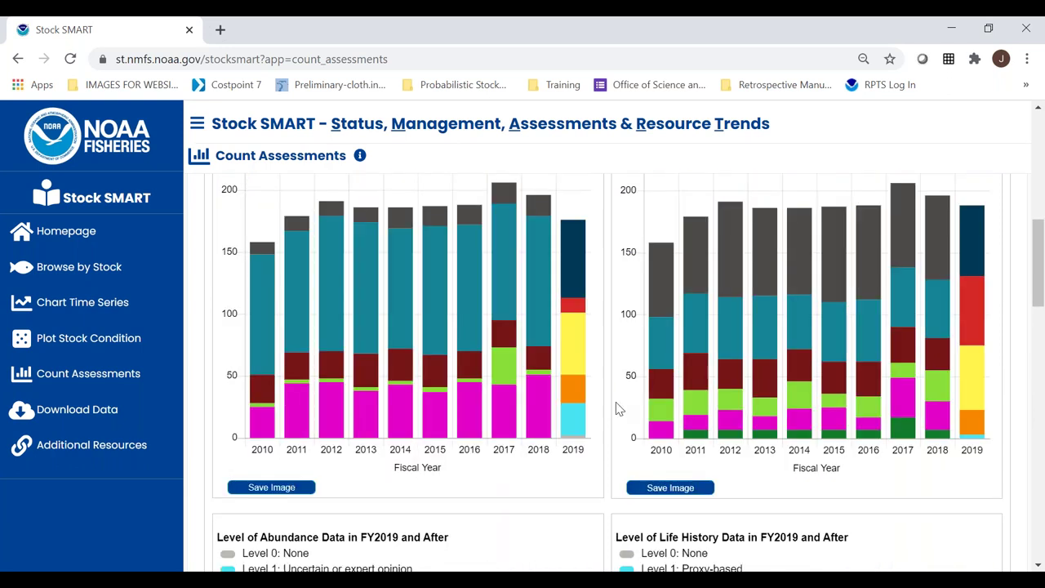
{"action": "scroll", "coordinate": [618, 408], "scroll_direction": "up", "scroll_amount": 8}
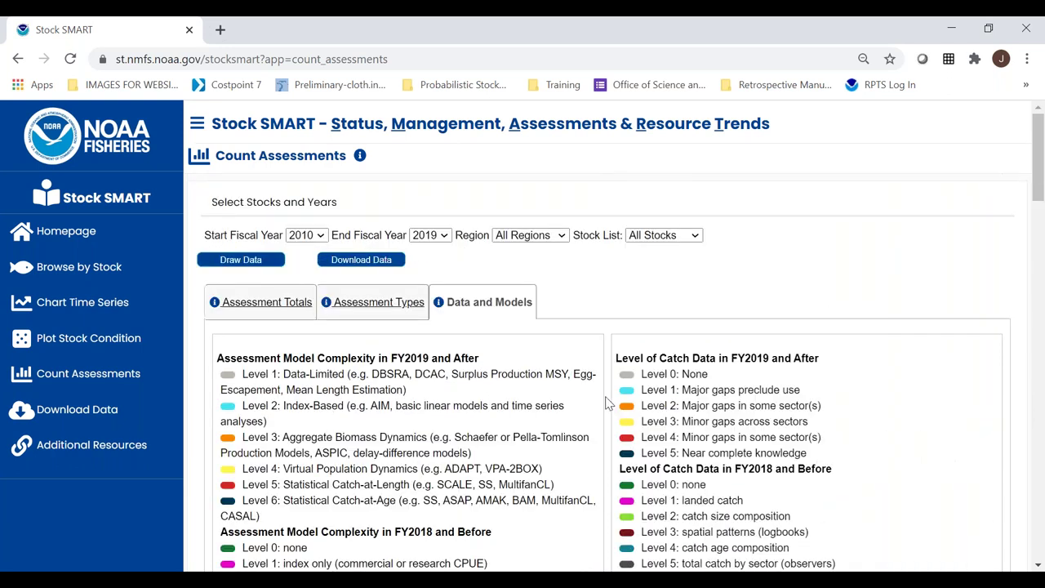
Open Download Data and review the Assessment Summary Data options for years, stocks and report fields.
{"action": "left_click", "coordinate": [79, 412]}
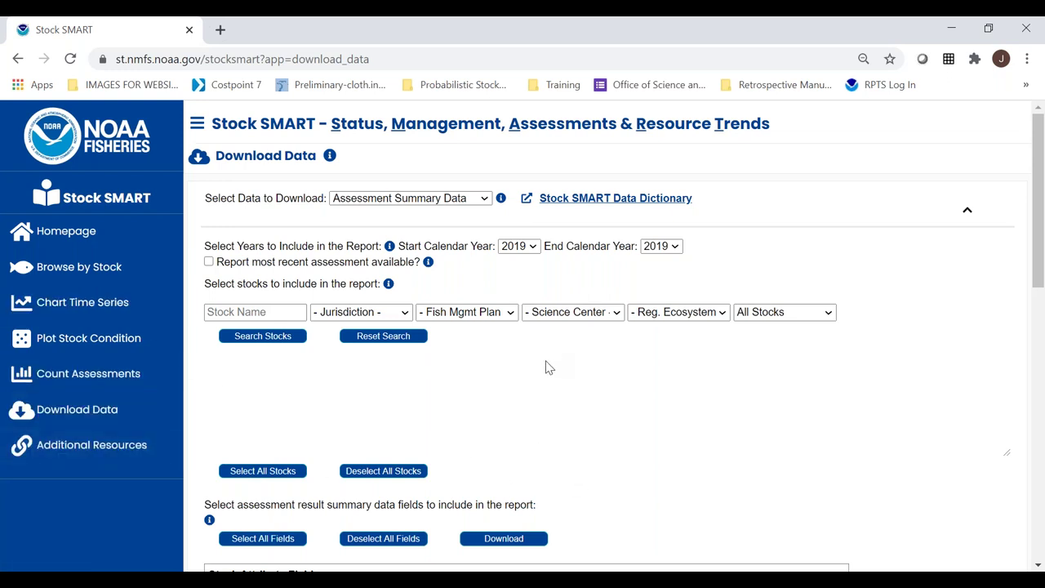
{"action": "scroll", "coordinate": [559, 376], "scroll_direction": "down", "scroll_amount": 1}
{"action": "scroll", "coordinate": [559, 351], "scroll_direction": "down", "scroll_amount": 4}
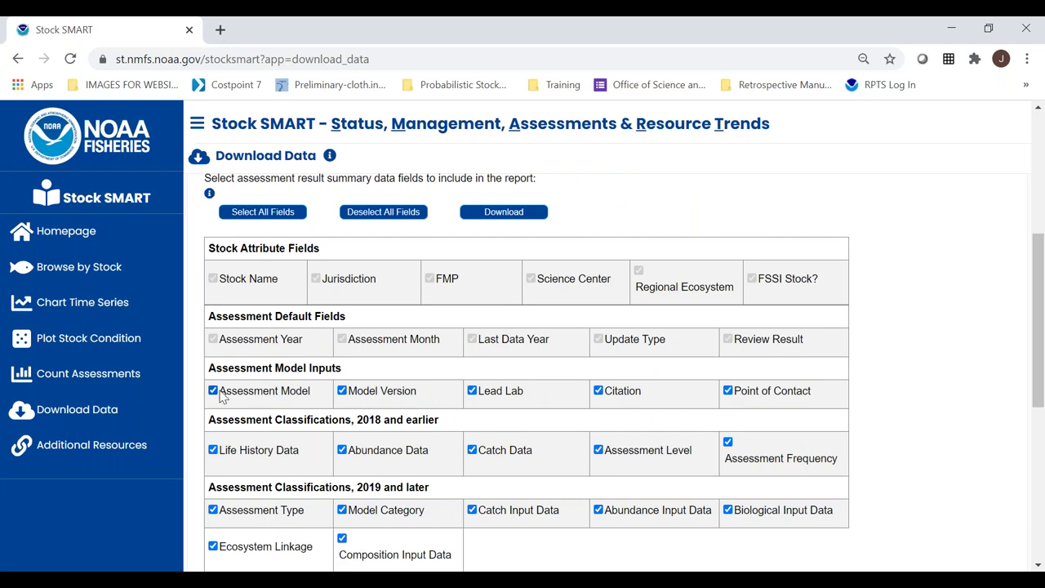
{"action": "scroll", "coordinate": [287, 373], "scroll_direction": "up", "scroll_amount": 4}
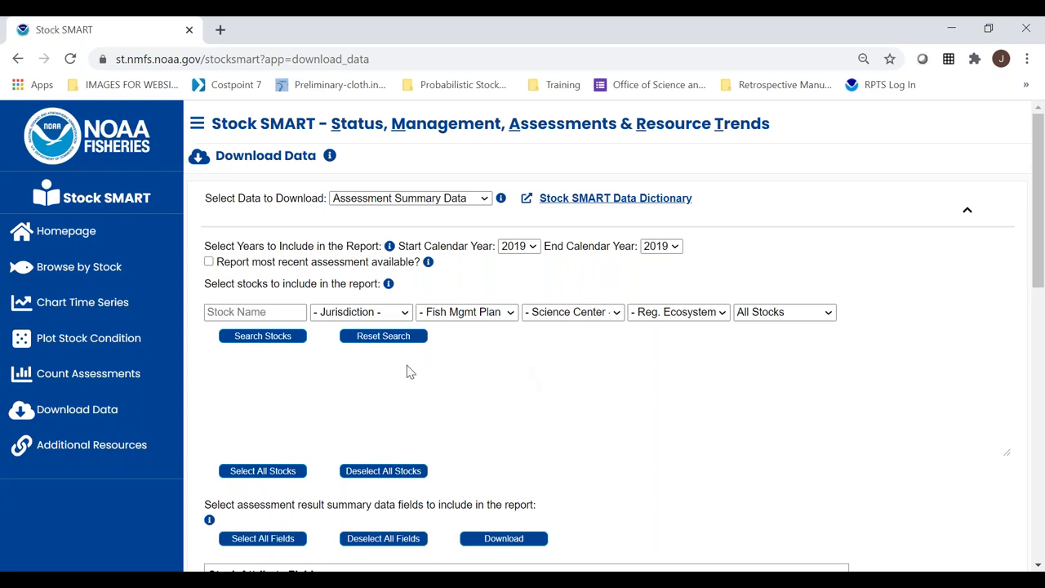
Open Additional Resources and review the list of links, from the Stock SMART Data Dictionary through FishWatch.
{"action": "left_click", "coordinate": [137, 454]}
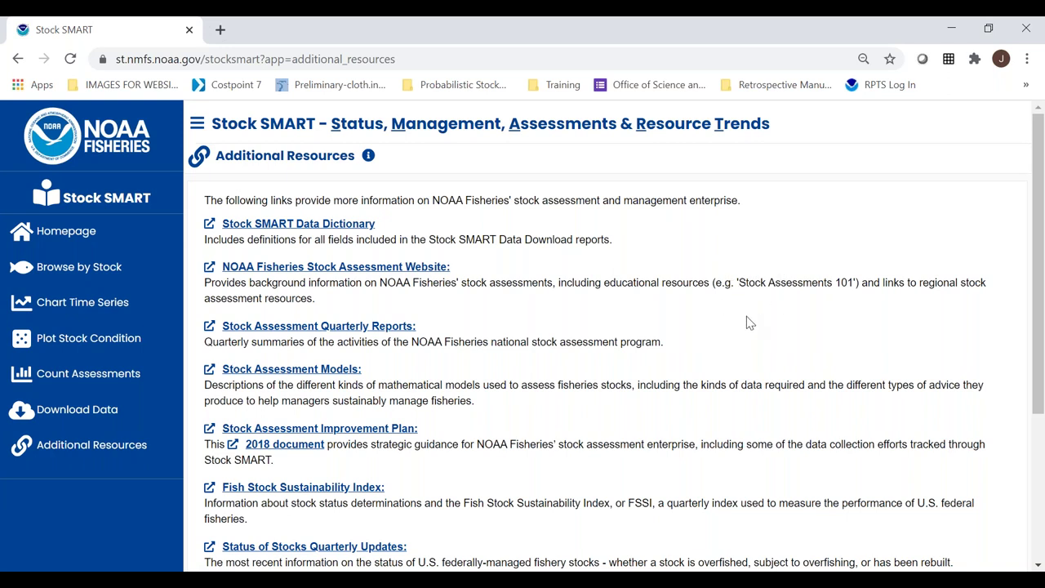
{"action": "scroll", "coordinate": [748, 320], "scroll_direction": "down", "scroll_amount": 1}
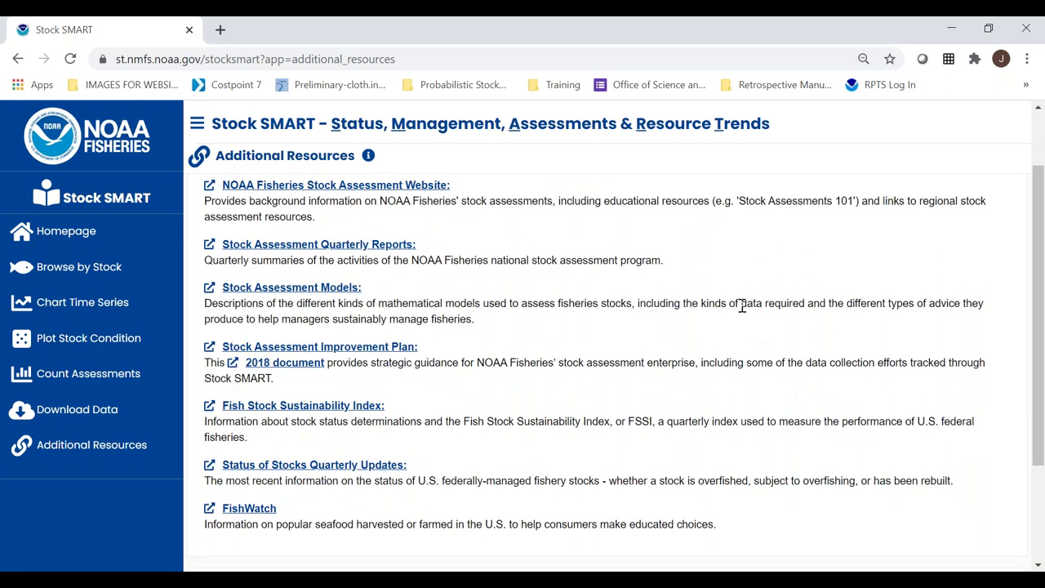